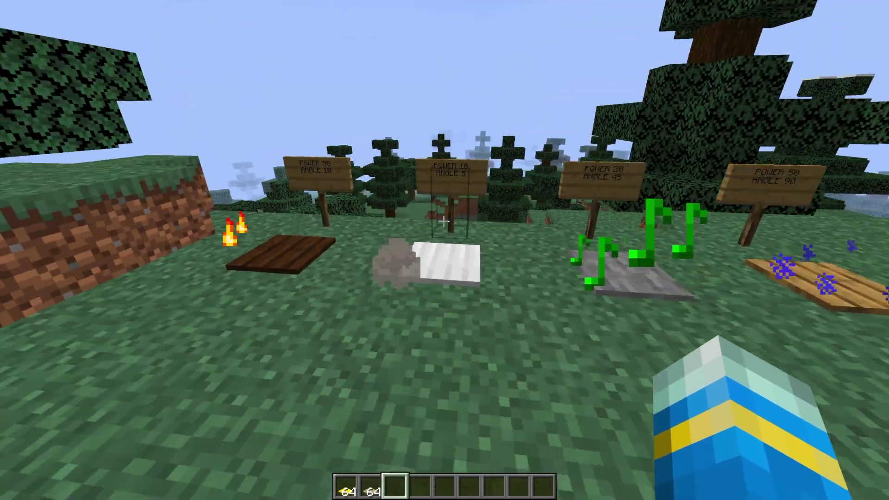
Step: Walk along the row of four sample jump pads and examine their particles, power signs and angle signs
{"action": "key", "text": "d"}
{"action": "key", "text": "w"}
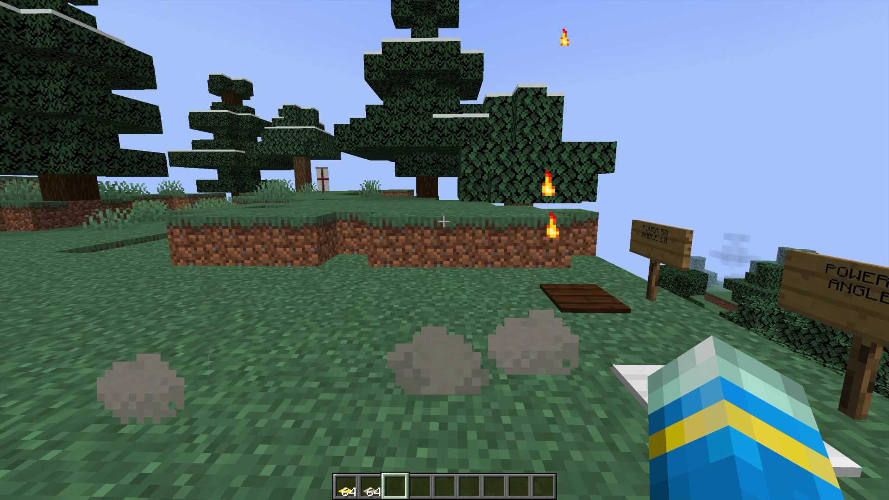
{"action": "key", "text": "a"}
{"action": "key", "text": "a"}
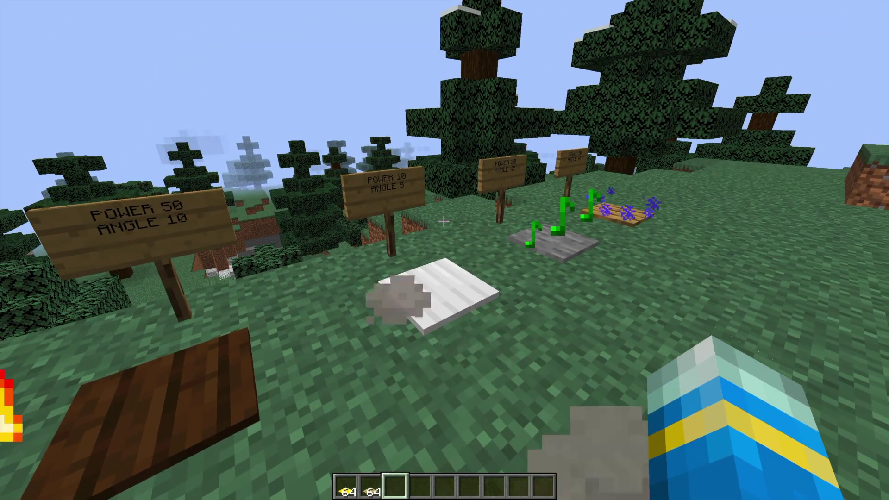
{"action": "key", "text": "d"}
{"action": "key", "text": "w"}
{"action": "key", "text": "a"}
{"action": "key", "text": "a"}
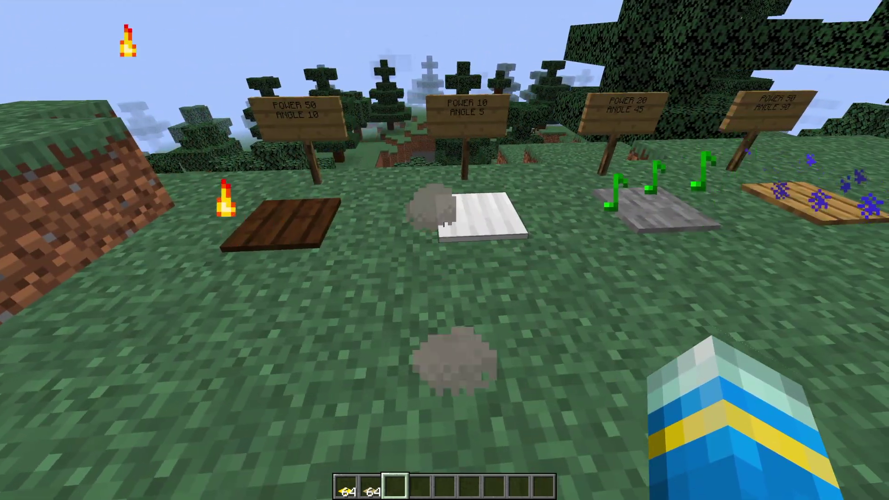
{"action": "key", "text": "d"}
{"action": "key", "text": "a"}
{"action": "key", "text": "w"}
{"action": "key", "text": "d"}
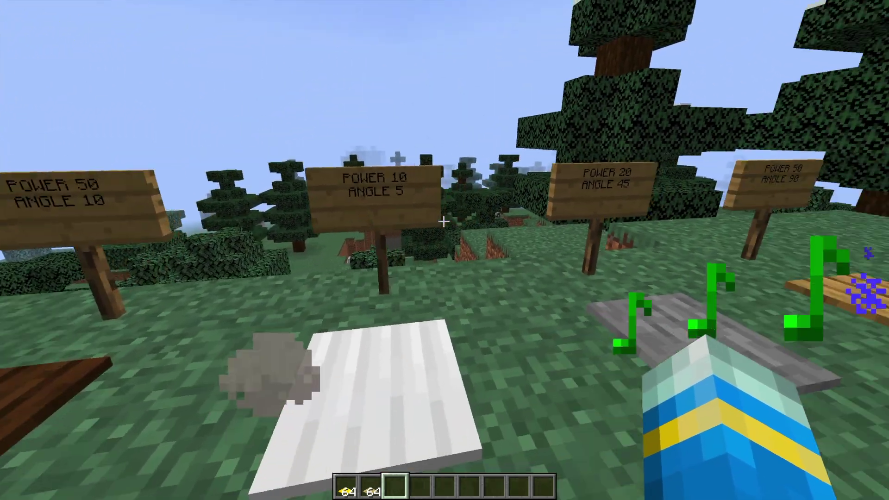
{"action": "key", "text": "a"}
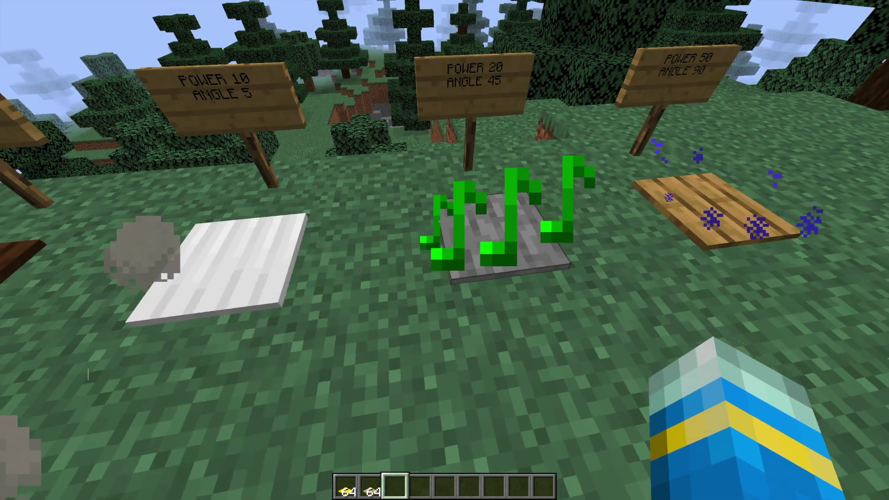
{"action": "key", "text": "a"}
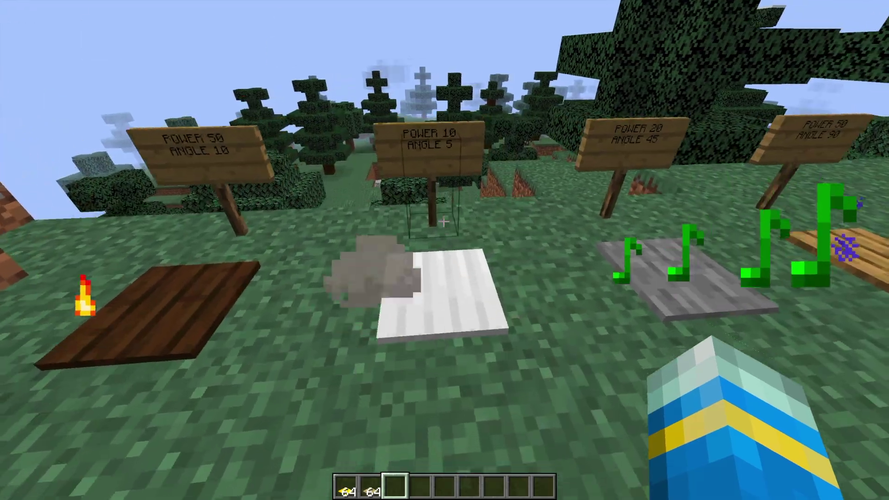
Step: Test the sample jump pads, including a launch from the one signed power 50, angle 90
{"action": "key", "text": "w"}
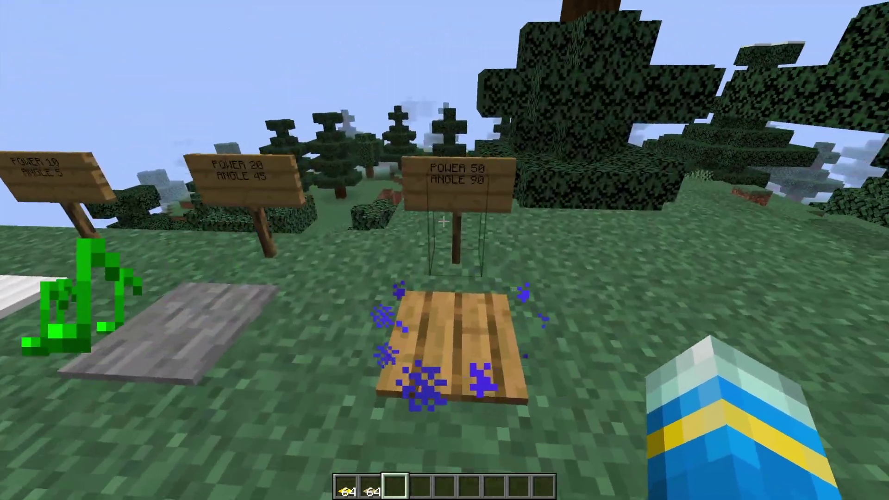
{"action": "key", "text": "w"}
{"action": "key", "text": "space"}
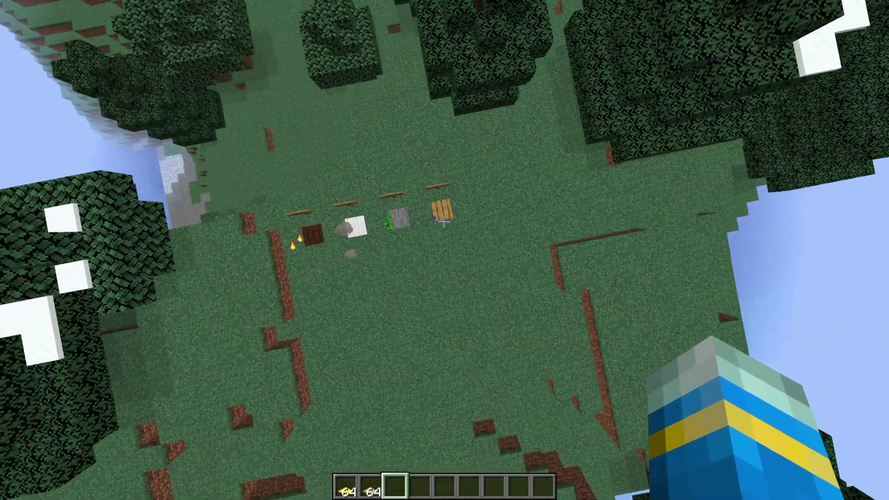
{"action": "key", "text": "a"}
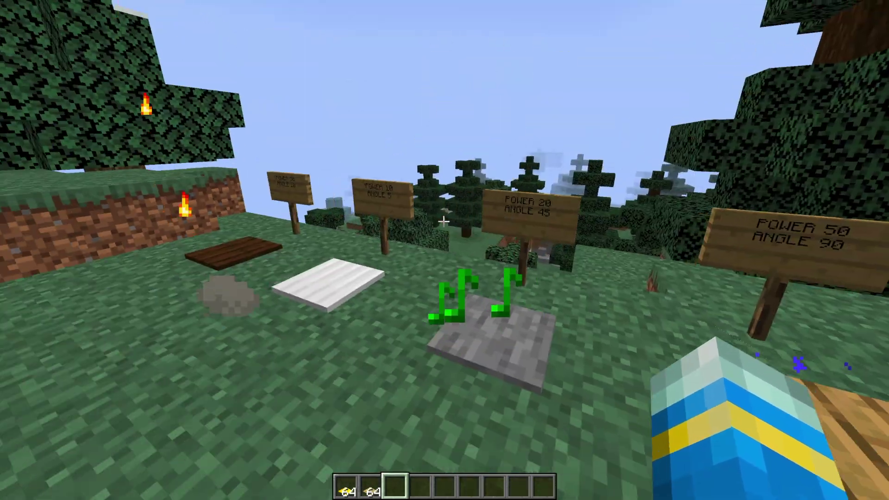
Step: Go to the sample jump pad signed power 50, angle 10 and test its launch
{"action": "key", "text": "w"}
{"action": "key", "text": "w"}
{"action": "key", "text": "a"}
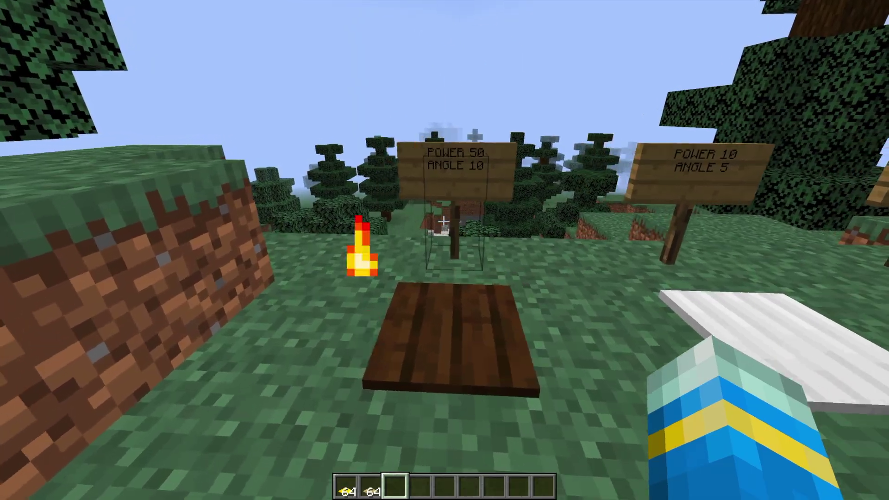
{"action": "key", "text": "s"}
{"action": "key", "text": "w"}
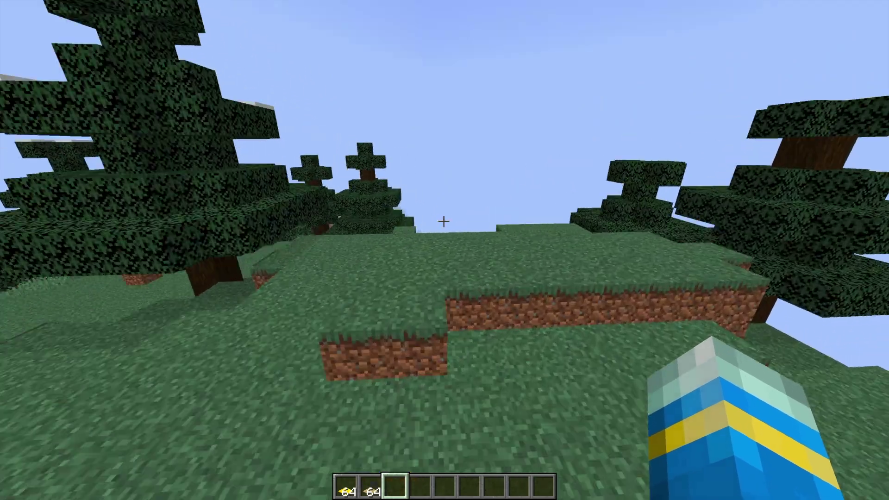
Step: Create a jump pad with power 20 and angle 20 on the gold pressure plate using the jumppads create command
{"action": "key", "text": "1"}
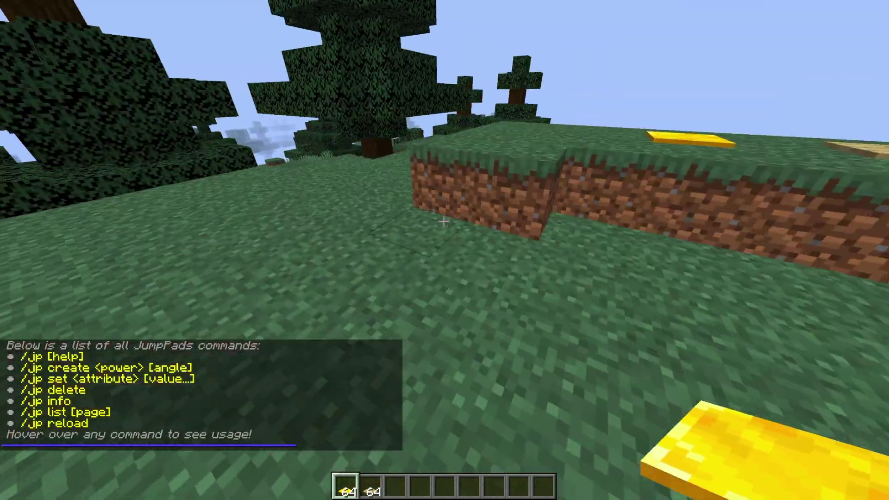
{"action": "key", "text": "w"}
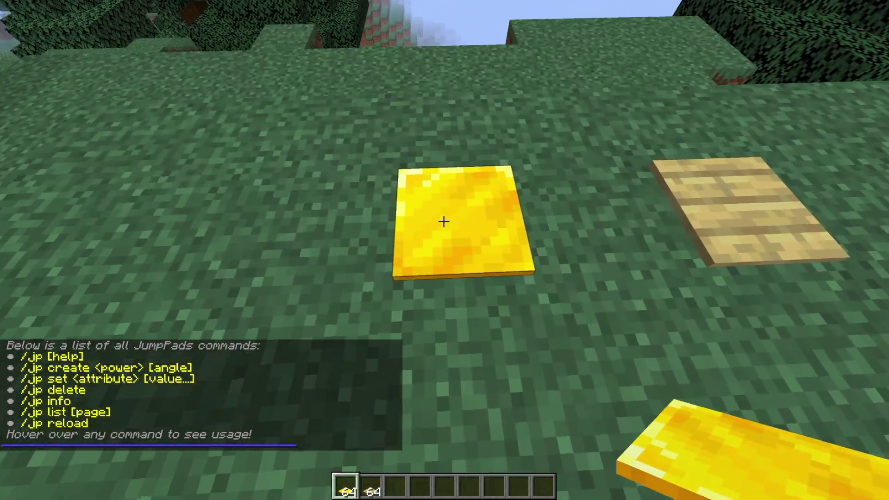
{"action": "type", "text": "/j"}
{"action": "key", "text": "Tab"}
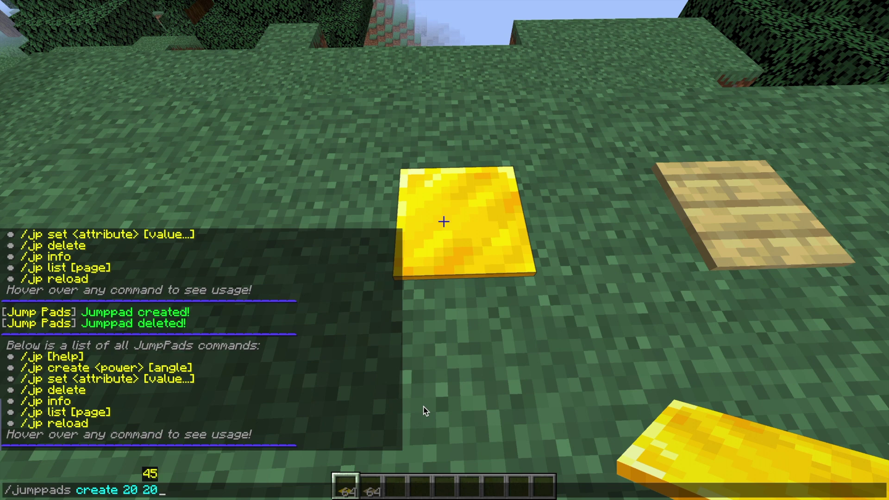
{"action": "key", "text": "Return"}
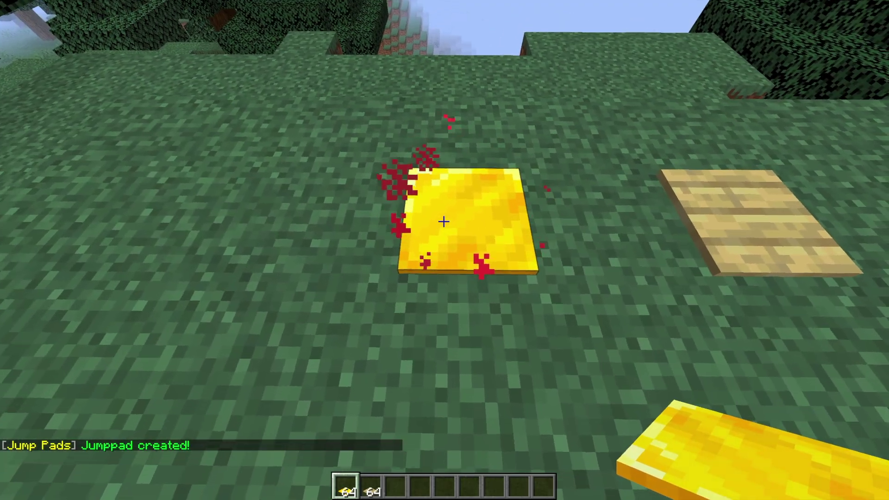
Step: Set the gold jump pad's particle color to teal, and finally to purple, with /jp set color
{"action": "type", "text": "/jp set"}
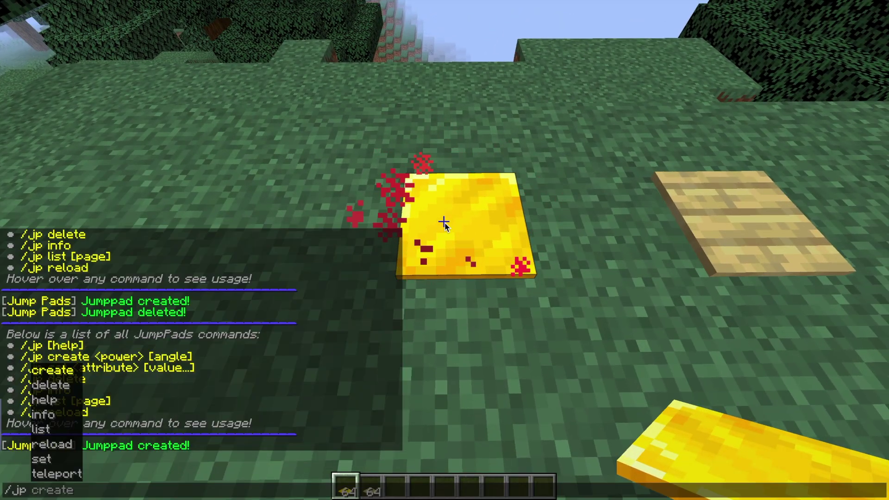
{"action": "key", "text": "Tab"}
{"action": "key", "text": "Tab"}
{"action": "left_click", "coordinate": [92, 432]}
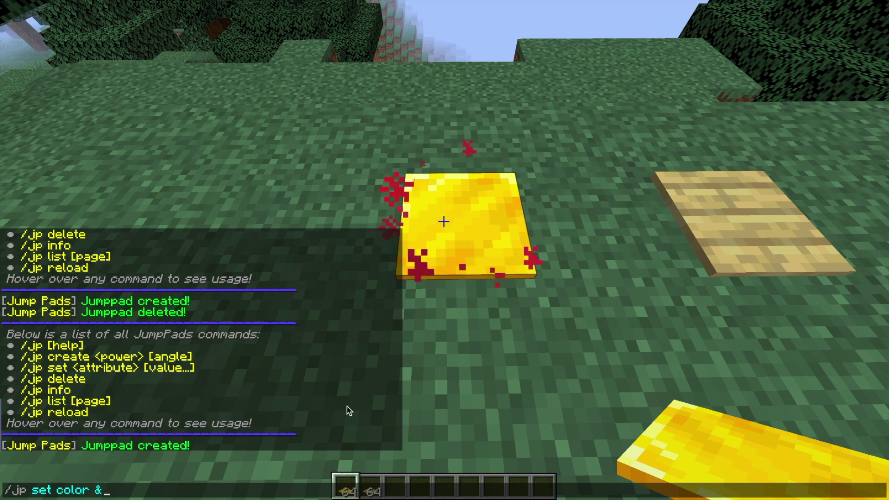
{"action": "key", "text": "Return"}
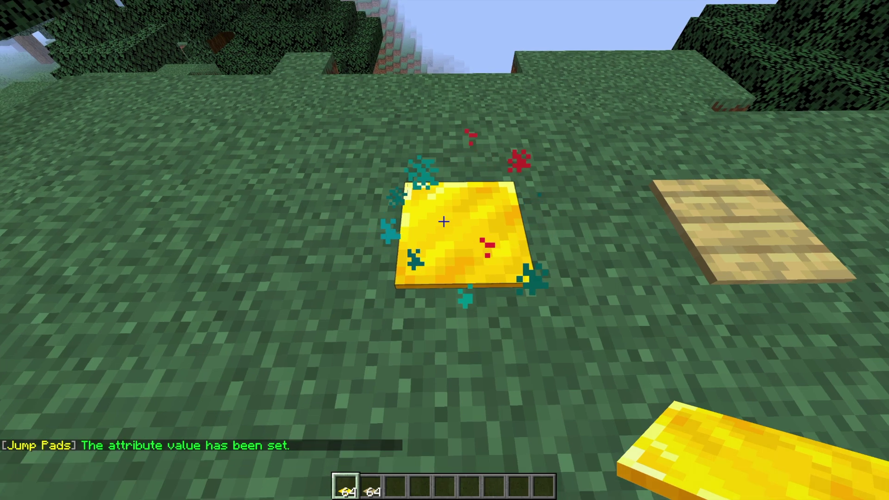
{"action": "key", "text": "t"}
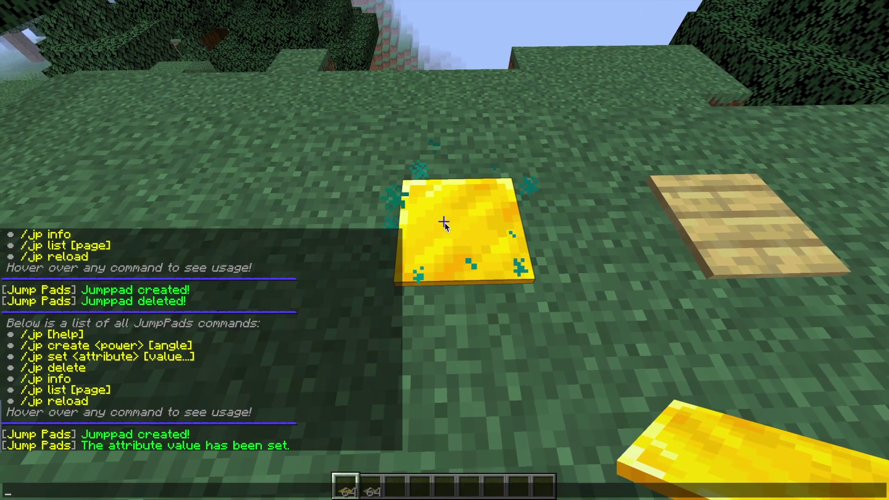
{"action": "key", "text": "Return"}
Step: Set the gold jump pad's particle to the dragon breath type with /jp set particle
{"action": "key", "text": "t"}
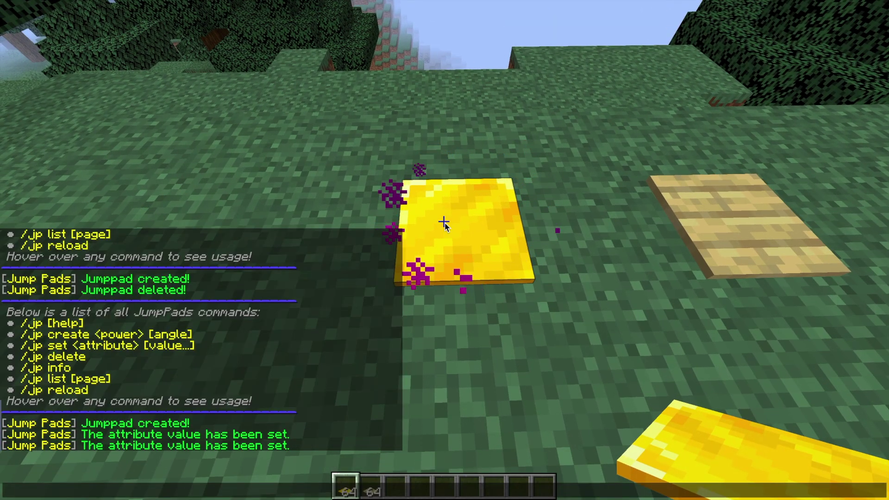
{"action": "type", "text": "/jp set"}
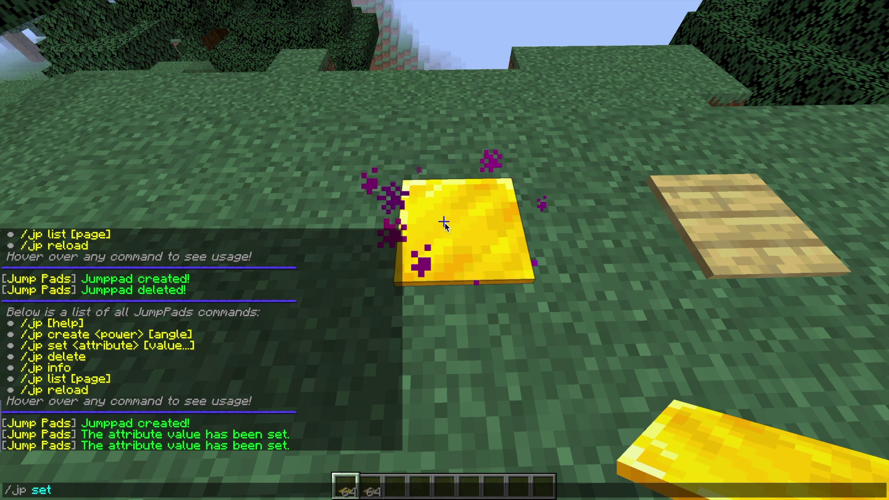
{"action": "type", "text": " particle"}
{"action": "key", "text": "Tab"}
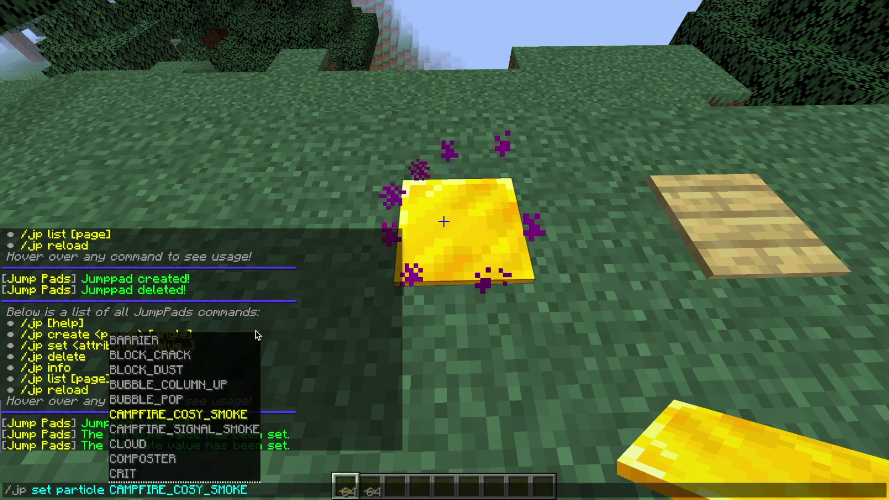
{"action": "scroll", "coordinate": [197, 373], "scroll_direction": "down", "scroll_amount": 11}
{"action": "scroll", "coordinate": [166, 461], "scroll_direction": "up", "scroll_amount": 1}
{"action": "scroll", "coordinate": [166, 460], "scroll_direction": "down", "scroll_amount": 2}
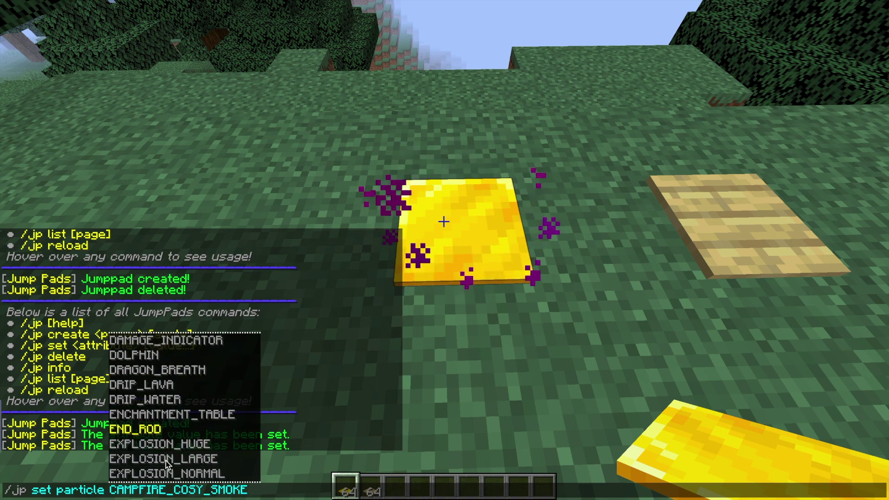
{"action": "key", "text": "Return"}
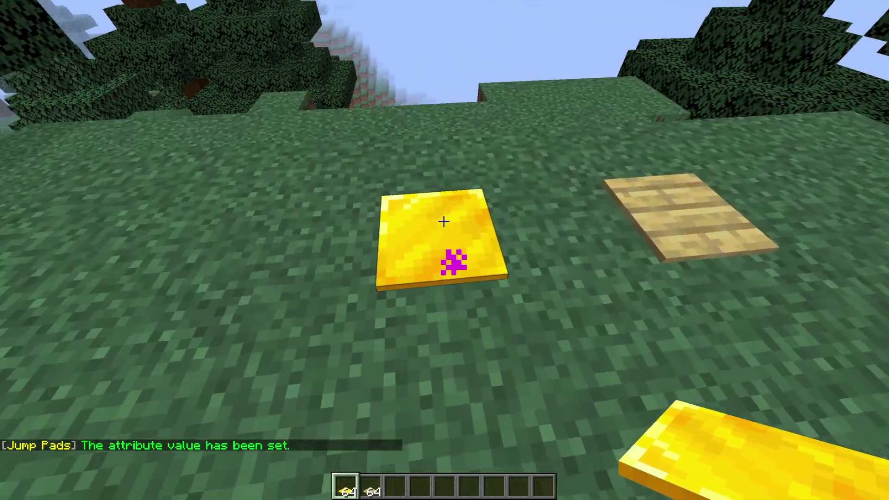
Step: Set the gold jump pad's particle to SNOWBALL by editing the previous set particle command
{"action": "key", "text": "t"}
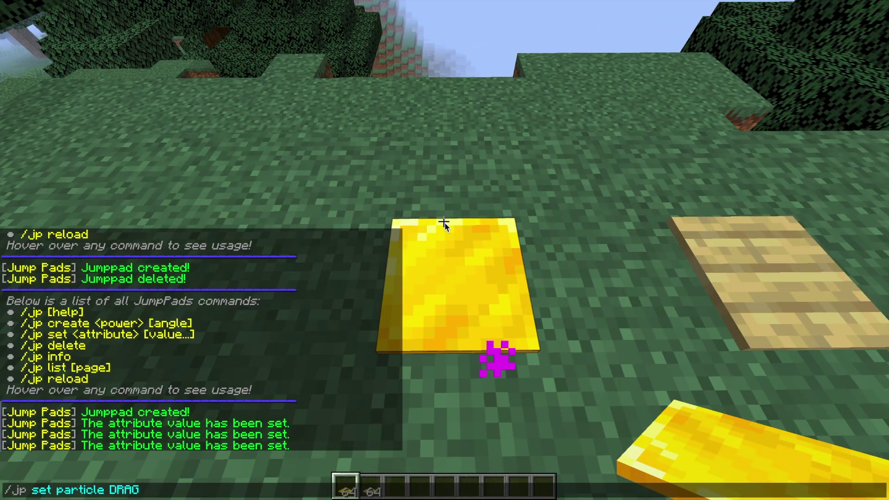
{"action": "key", "text": "BackSpace"}
{"action": "scroll", "coordinate": [218, 409], "scroll_direction": "down", "scroll_amount": 20}
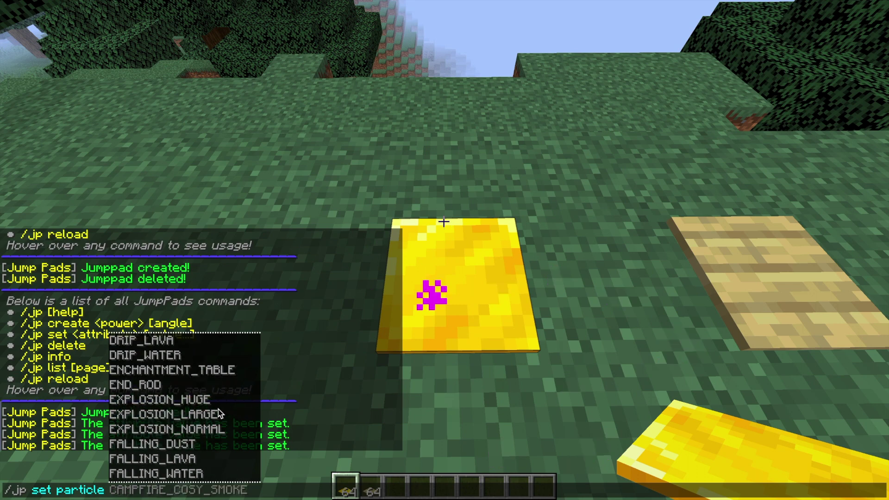
{"action": "scroll", "coordinate": [218, 412], "scroll_direction": "down", "scroll_amount": 20}
{"action": "scroll", "coordinate": [168, 445], "scroll_direction": "up", "scroll_amount": 5}
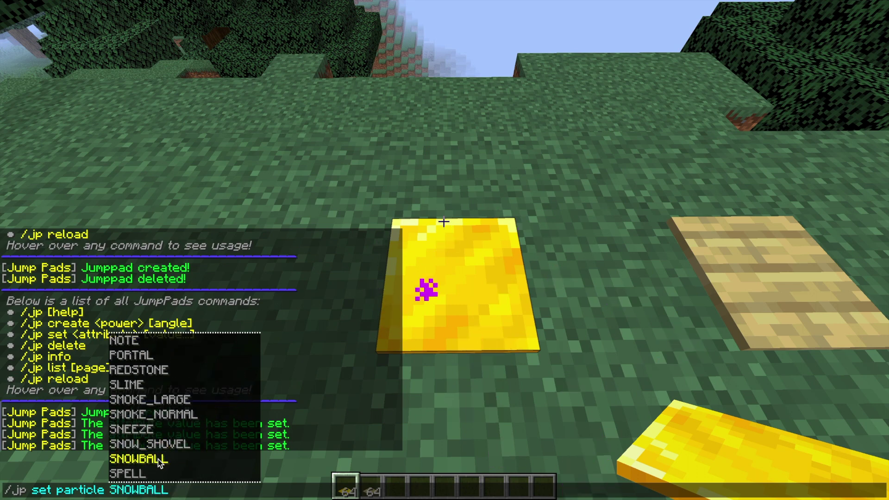
{"action": "key", "text": "Return"}
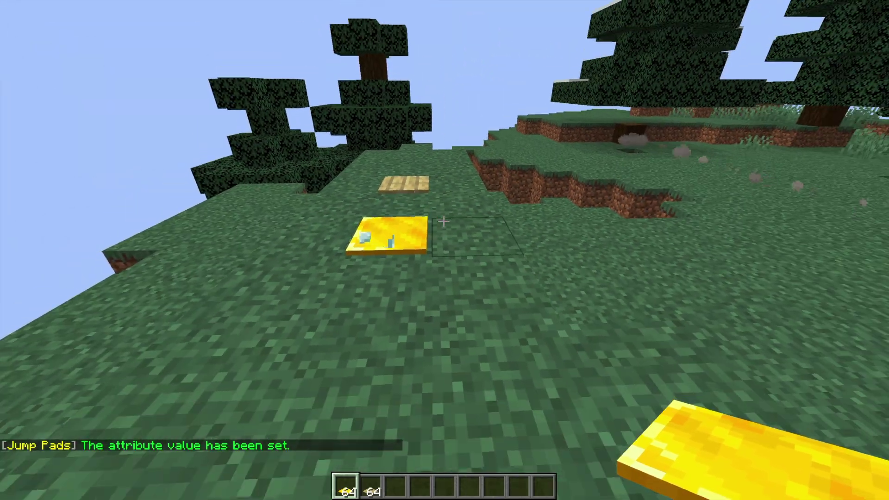
Step: Move around the area by the gold jump pad to view its particle effect and return to the pad
{"action": "key", "text": "w"}
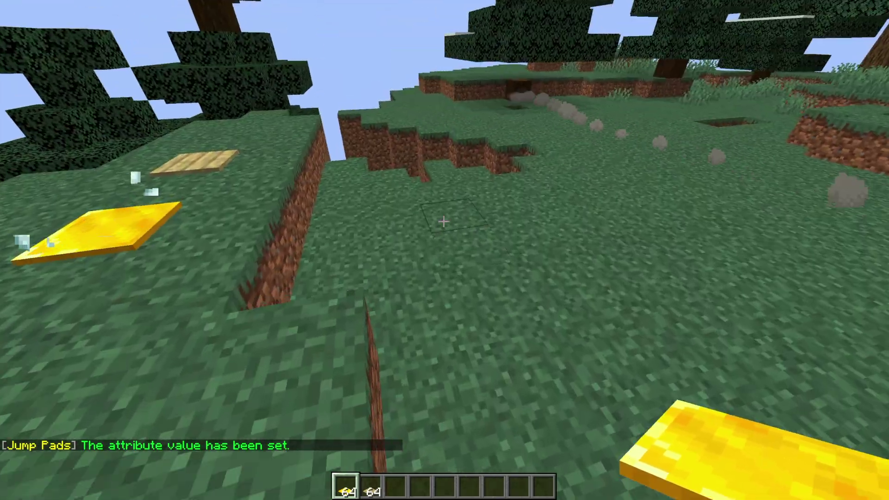
{"action": "key", "text": "w"}
{"action": "key", "text": "space"}
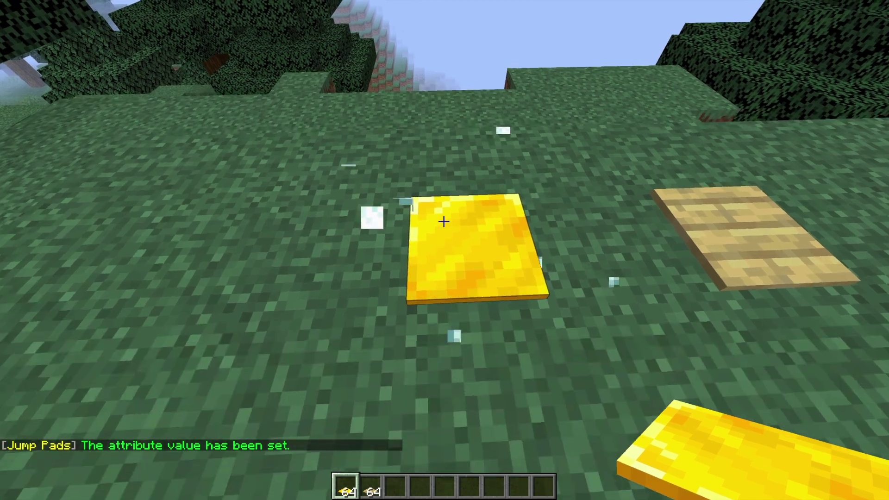
Step: Set the gold jump pad's permission to jp.gold with /jp set permission
{"action": "type", "text": "/jp set"}
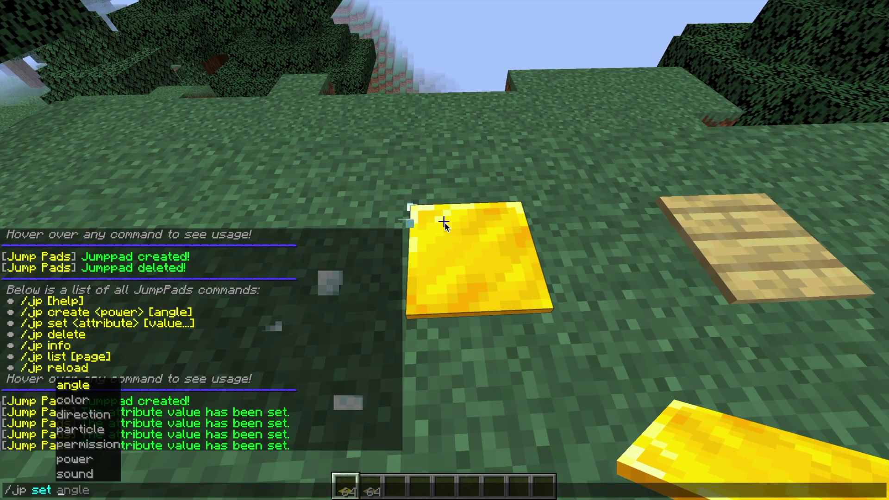
{"action": "key", "text": "Tab"}
{"action": "key", "text": "Tab"}
{"action": "key", "text": "Tab"}
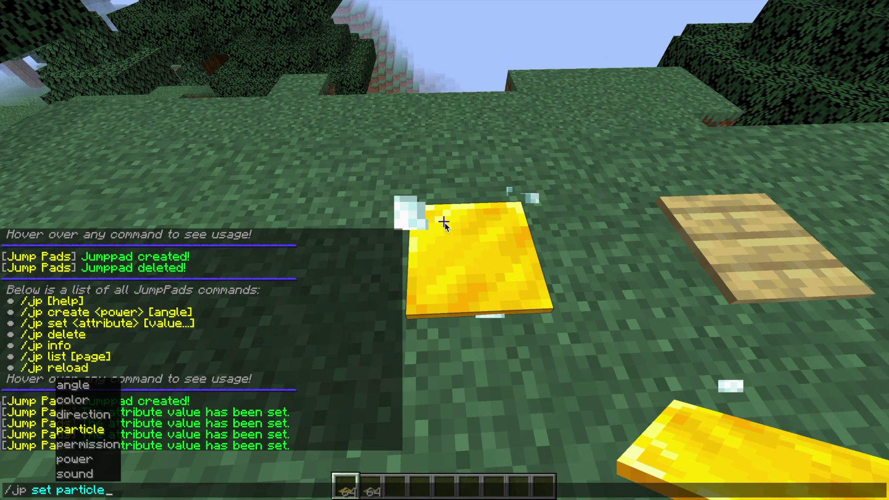
{"action": "key", "text": "Tab"}
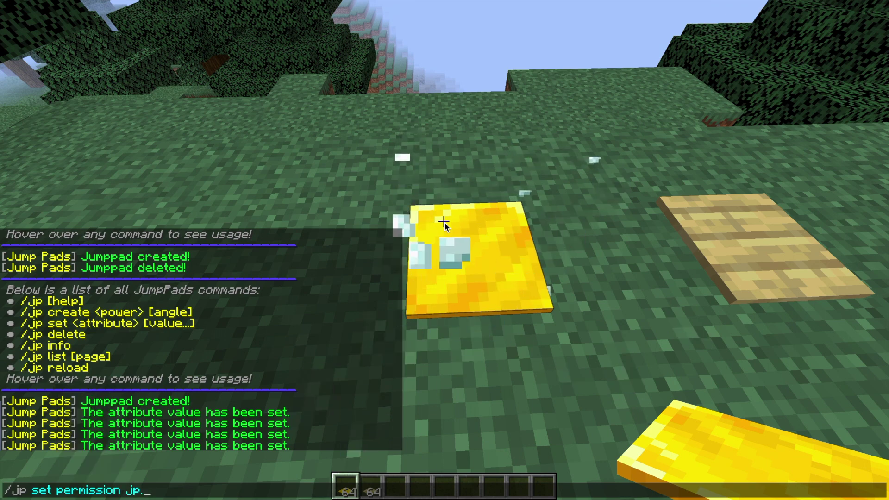
{"action": "type", "text": "jp.gold"}
{"action": "key", "text": "Return"}
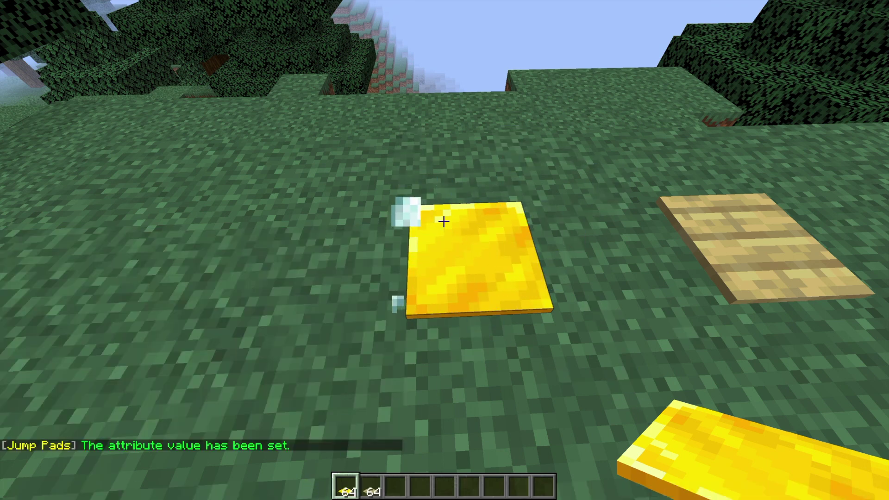
Step: Set the gold jump pad's sound to BLOCK_SCAFFOLDING_BREAK with /jp set sound
{"action": "key", "text": "t"}
{"action": "key", "text": "Up"}
{"action": "key", "text": "BackSpace"}
{"action": "key", "text": "BackSpace"}
{"action": "key", "text": "BackSpace"}
{"action": "key", "text": "BackSpace"}
{"action": "key", "text": "BackSpace"}
{"action": "key", "text": "BackSpace"}
{"action": "key", "text": "BackSpace"}
{"action": "key", "text": "BackSpace"}
{"action": "key", "text": "BackSpace"}
{"action": "key", "text": "BackSpace"}
{"action": "key", "text": "BackSpace"}
{"action": "key", "text": "BackSpace"}
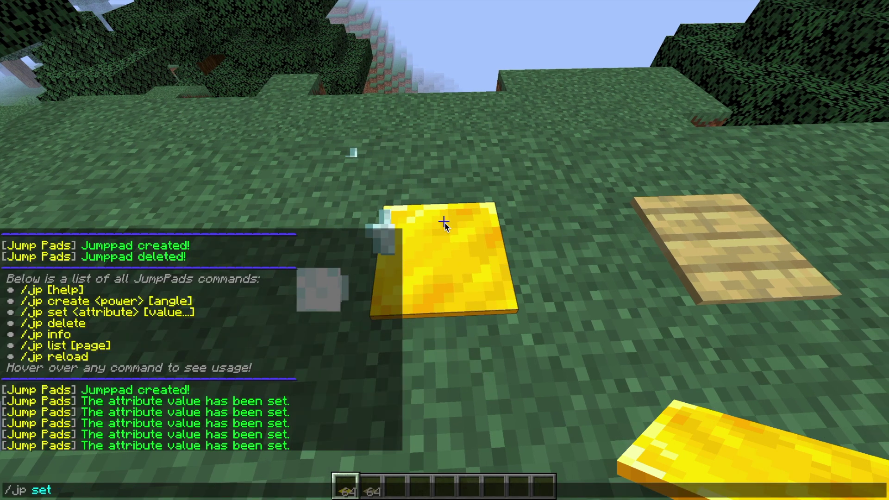
{"action": "key", "text": "Tab"}
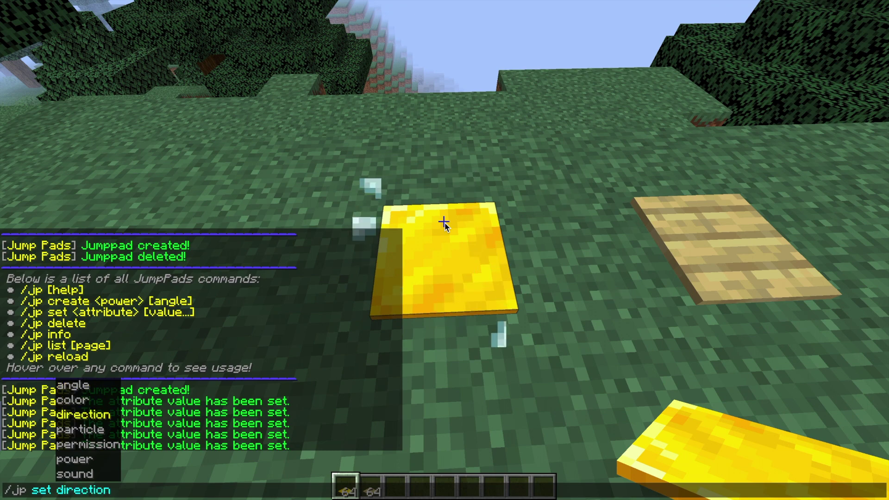
{"action": "key", "text": "BackSpace"}
{"action": "key", "text": "BackSpace"}
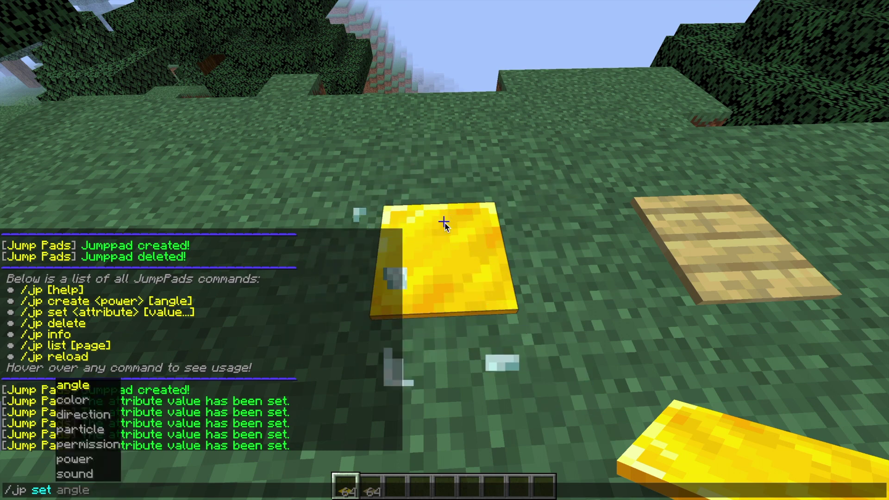
{"action": "key", "text": "Tab"}
{"action": "key", "text": "Tab"}
{"action": "key", "text": "Tab"}
{"action": "key", "text": "Tab"}
{"action": "key", "text": "Tab"}
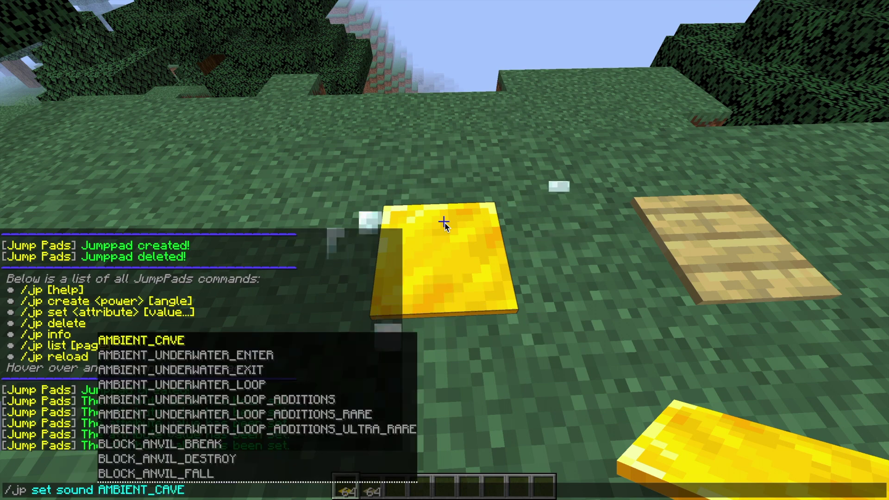
{"action": "key", "text": "Tab"}
{"action": "key", "text": "Tab"}
{"action": "key", "text": "Tab"}
{"action": "key", "text": "Tab"}
{"action": "key", "text": "Tab"}
{"action": "key", "text": "Tab"}
{"action": "key", "text": "Tab"}
{"action": "key", "text": "Tab"}
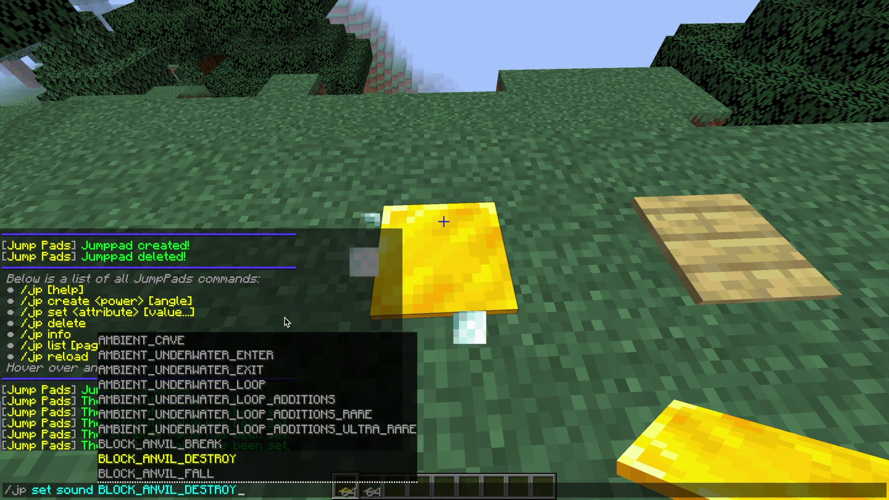
{"action": "scroll", "coordinate": [250, 417], "scroll_direction": "down", "scroll_amount": 20}
{"action": "scroll", "coordinate": [250, 423], "scroll_direction": "down", "scroll_amount": 20}
{"action": "left_click", "coordinate": [169, 417]}
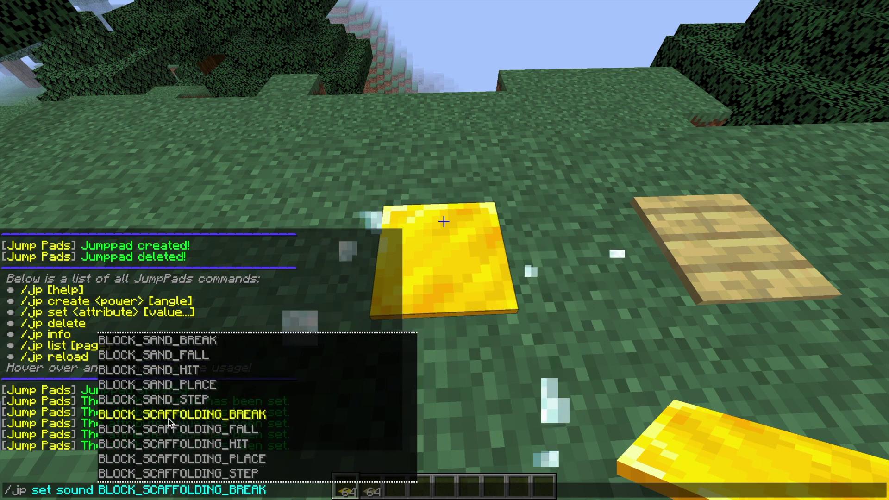
{"action": "key", "text": "Return"}
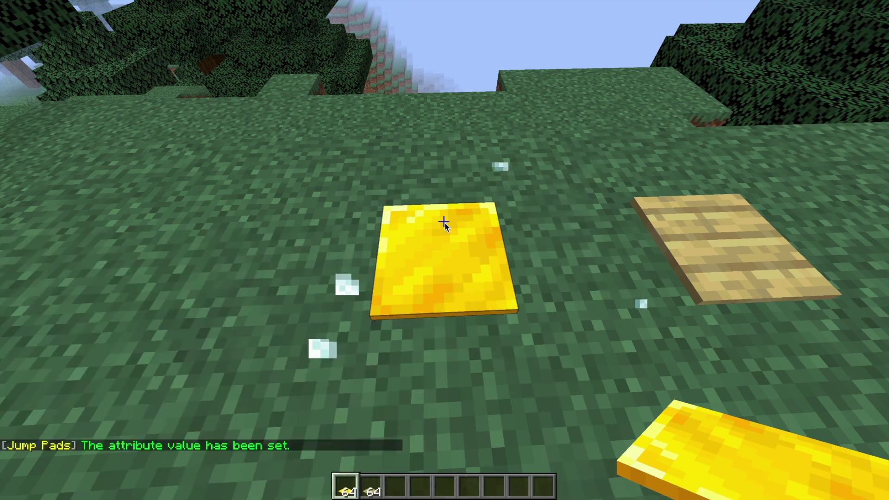
Step: Display the gold jump pad's attributes with /jp info and return to the game view
{"action": "type", "text": "/jp"}
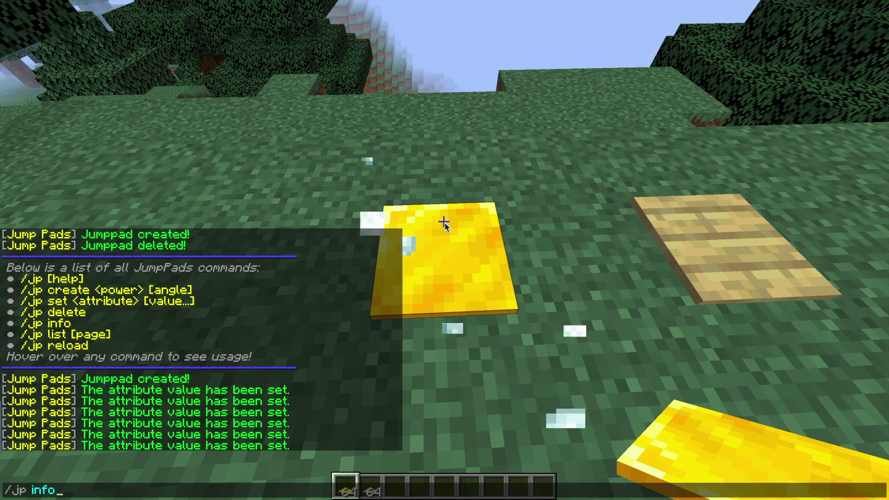
{"action": "type", "text": " info"}
{"action": "key", "text": "Return"}
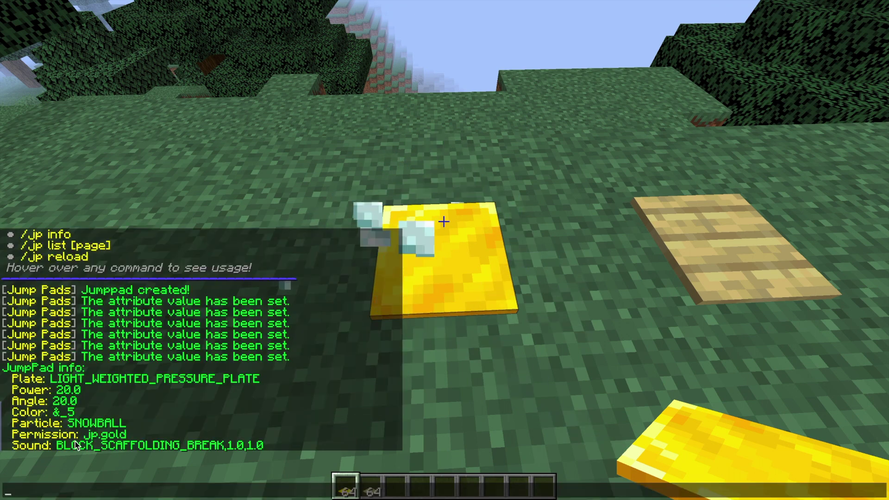
{"action": "key", "text": "Escape"}
{"action": "type", "text": "ewe"}
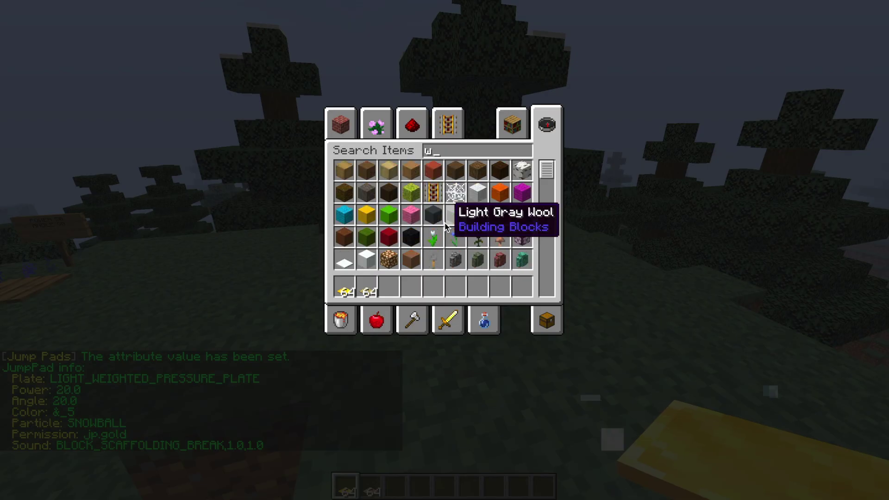
{"action": "key", "text": "Escape"}
Step: Walk to the stone sample pad and display its attributes with /jp info
{"action": "key", "text": "w"}
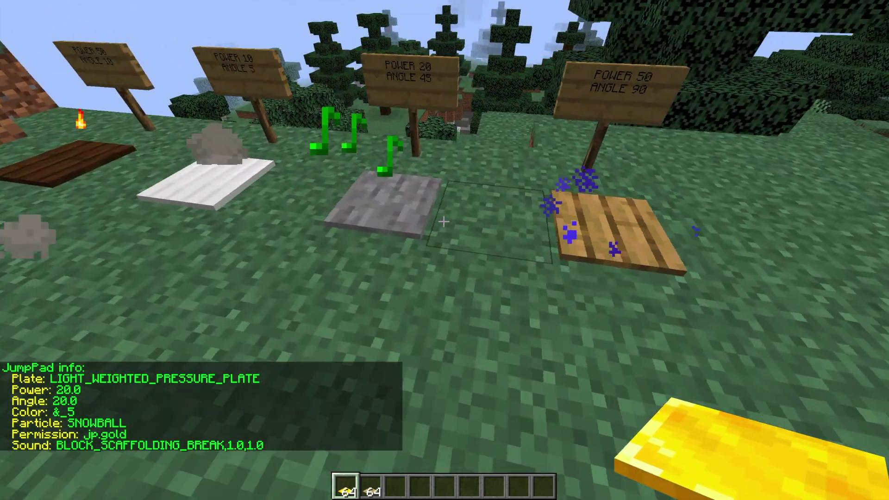
{"action": "key", "text": "a"}
{"action": "key", "text": "w"}
{"action": "key", "text": "t"}
{"action": "key", "text": "Escape"}
{"action": "right_click", "coordinate": [443, 221]}
{"action": "key", "text": "t"}
{"action": "key", "text": "Escape"}
{"action": "key", "text": "a"}
Step: Display the attributes of the white weighted sample pad and the dark oak sample pad with /jp info
{"action": "key", "text": "t"}
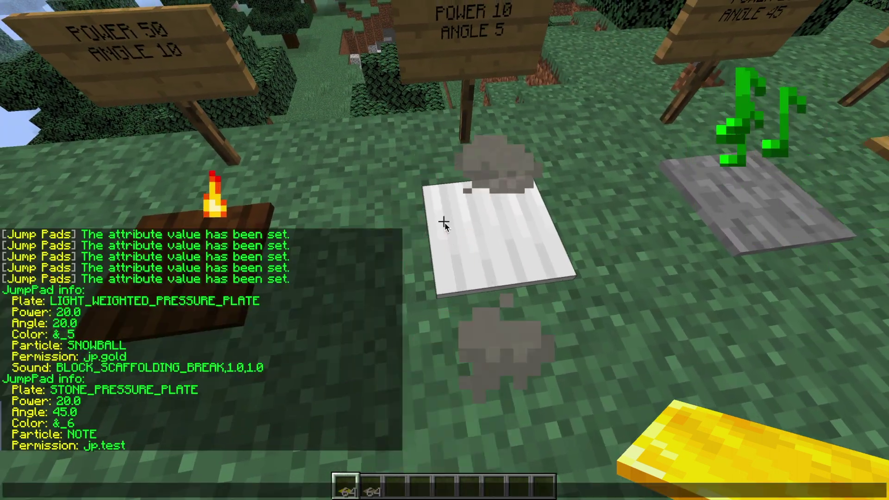
{"action": "key", "text": "Up"}
{"action": "key", "text": "Return"}
{"action": "key", "text": "a"}
{"action": "key", "text": "t"}
{"action": "key", "text": "Up"}
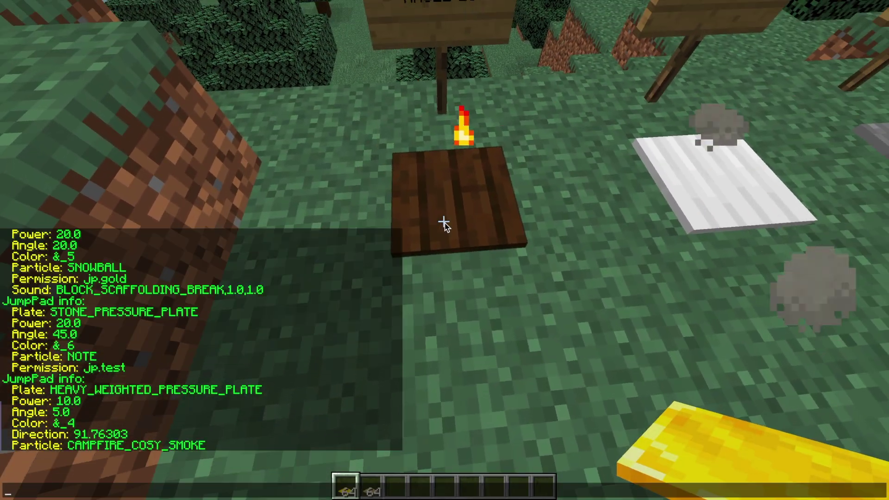
{"action": "key", "text": "Return"}
Step: Return to the gold jump pad, display the JumpPads command help and list all jump pads with /jp list
{"action": "key", "text": "w"}
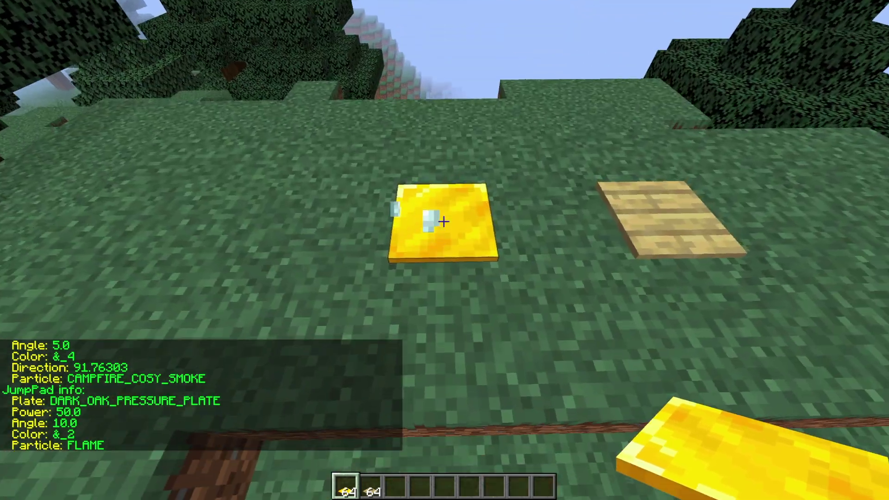
{"action": "key", "text": "t"}
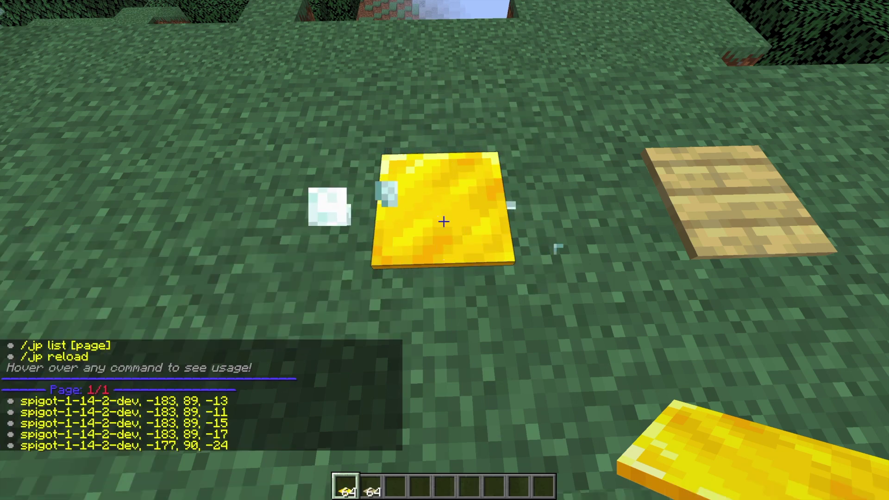
Step: Test the gold jump pad by walking onto it, and head back up the hillside from the water
{"action": "key", "text": "w"}
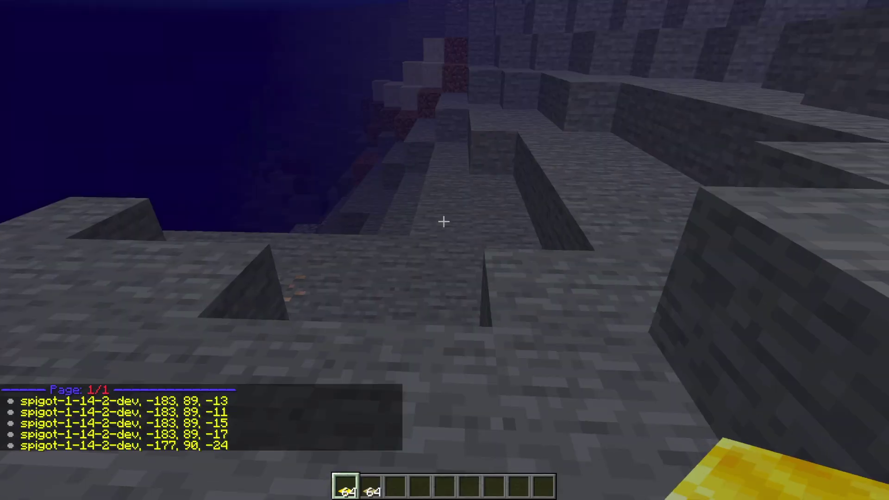
{"action": "key", "text": "space"}
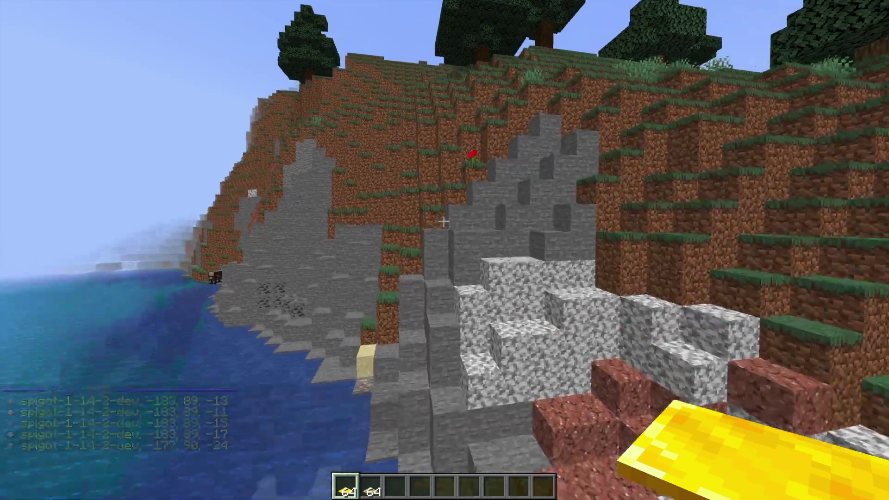
{"action": "key", "text": "w"}
Step: Empty the inventory with /clear and return to the birch pressure plate beside the gold jump pad
{"action": "key", "text": "slash"}
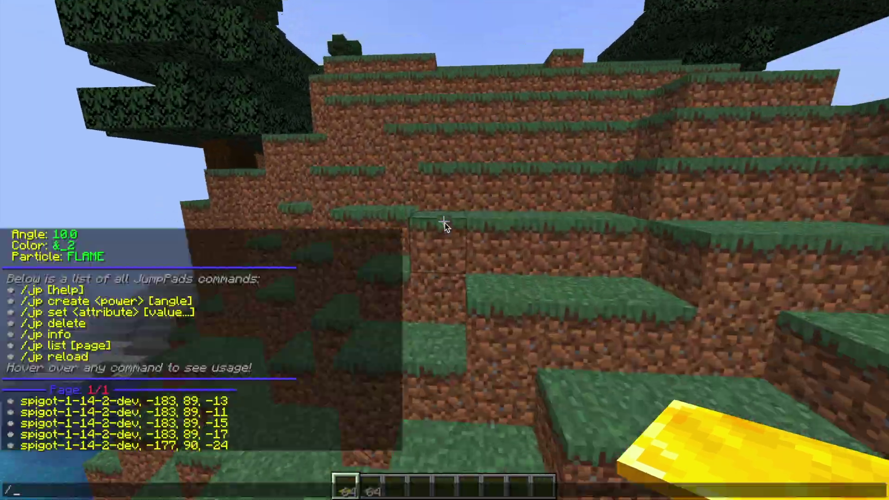
{"action": "type", "text": "clear"}
{"action": "key", "text": "Return"}
{"action": "key", "text": "w"}
{"action": "key", "text": "space"}
{"action": "key", "text": "w"}
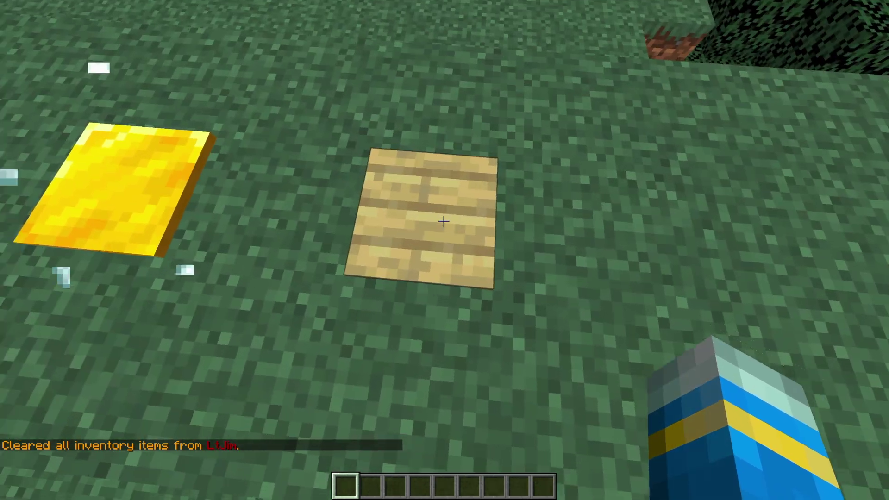
Step: Create a jump pad on the birch pressure plate with power 100 and angle 80 using /jp create
{"action": "key", "text": "s"}
{"action": "key", "text": "slash"}
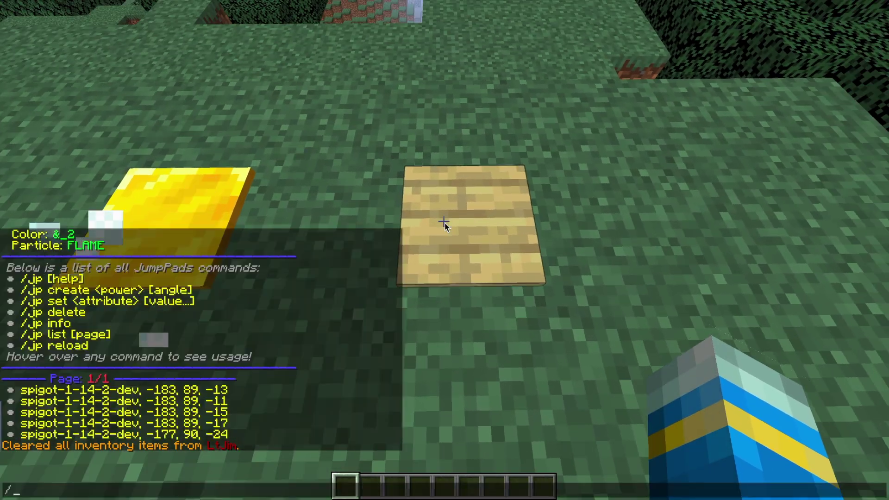
{"action": "type", "text": "jp create 10"}
{"action": "type", "text": "0 "}
{"action": "type", "text": "90"}
{"action": "key", "text": "Return"}
Step: Test the birch jump pad by launching from it, and climb back up the hill from the water
{"action": "key", "text": "w"}
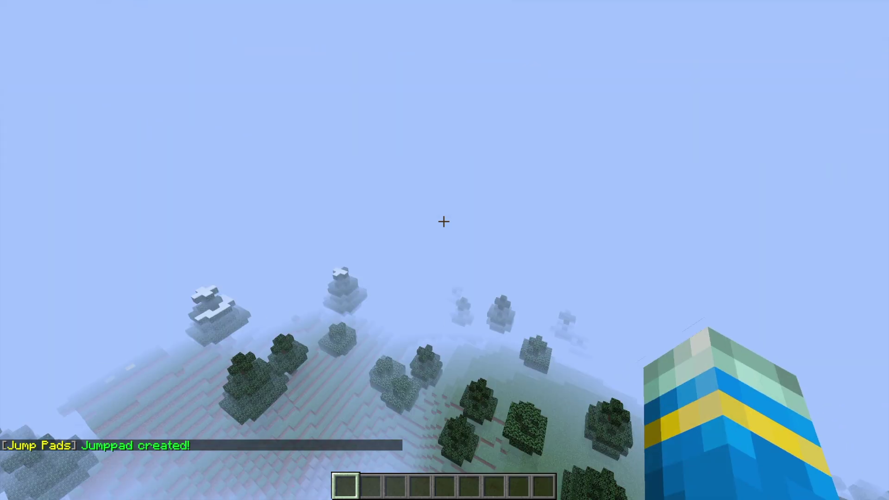
{"action": "key", "text": "space"}
{"action": "key", "text": "space"}
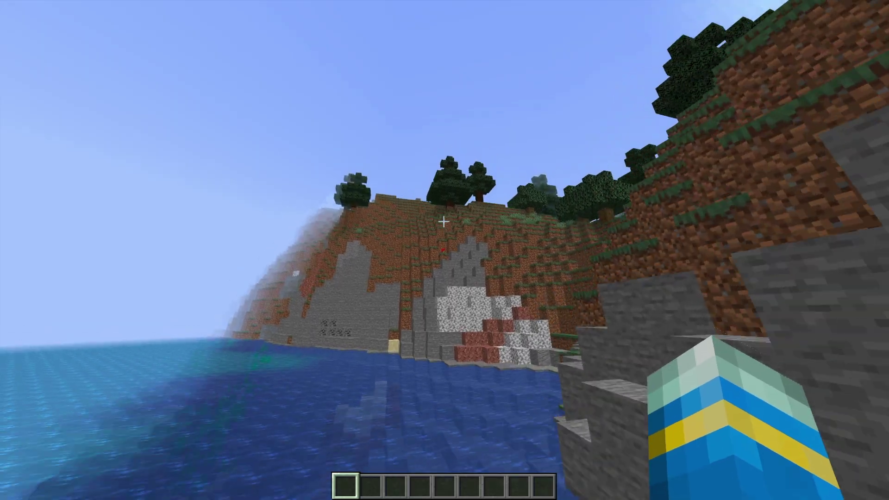
{"action": "key", "text": "w"}
{"action": "key", "text": "w"}
{"action": "key", "text": "space"}
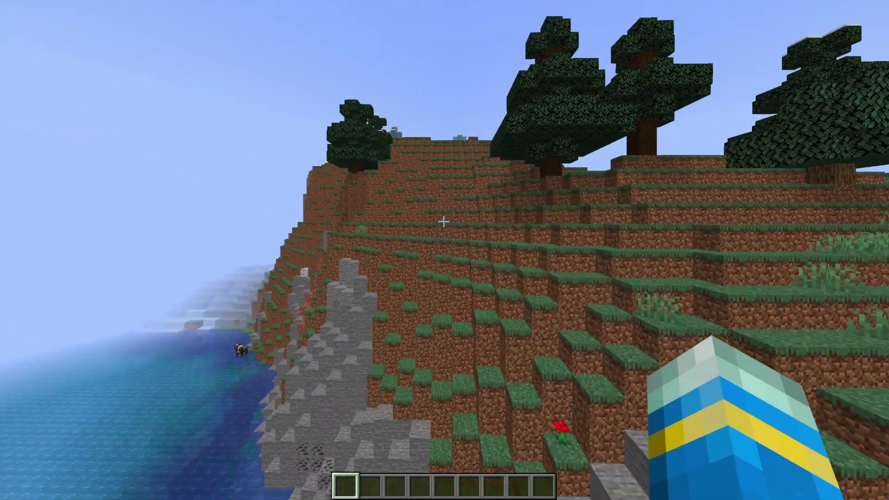
{"action": "key", "text": "w"}
{"action": "key", "text": "space"}
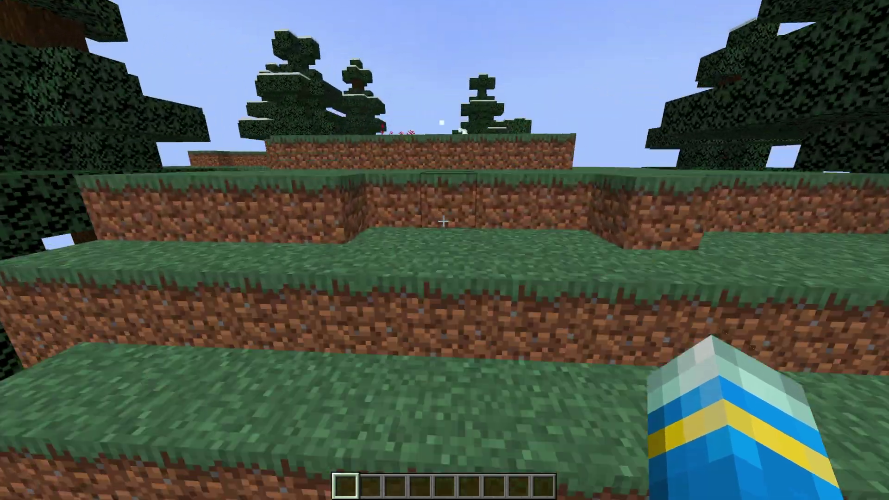
{"action": "key", "text": "w"}
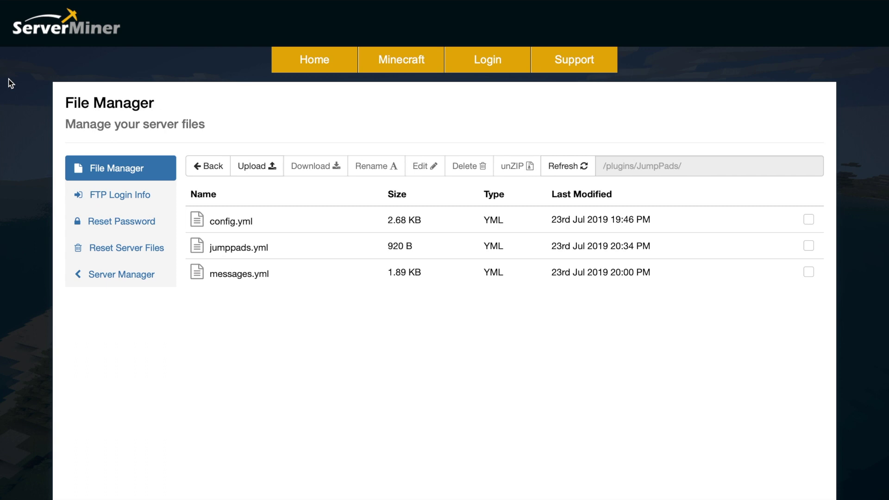
Step: In ServerMiner's File Manager, review the prefix and message texts in messages.yml and return to the JumpPads folder
{"action": "double_click", "coordinate": [274, 280]}
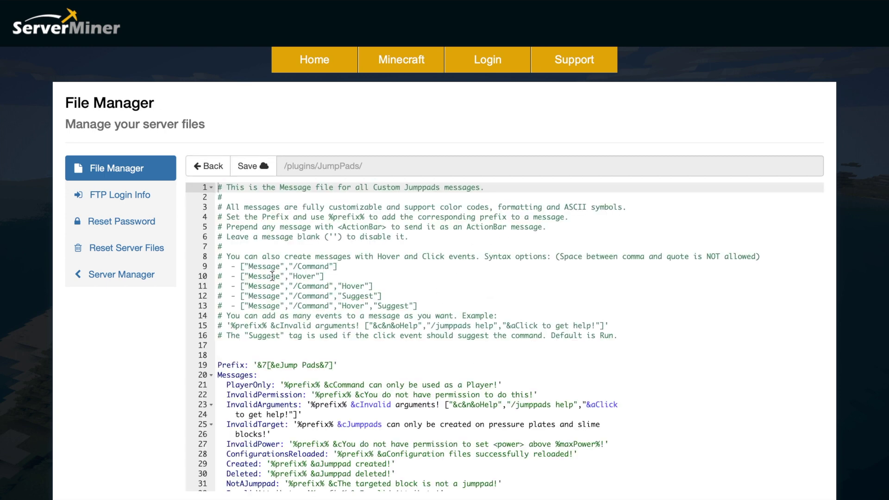
{"action": "scroll", "coordinate": [404, 380], "scroll_direction": "down", "scroll_amount": 3}
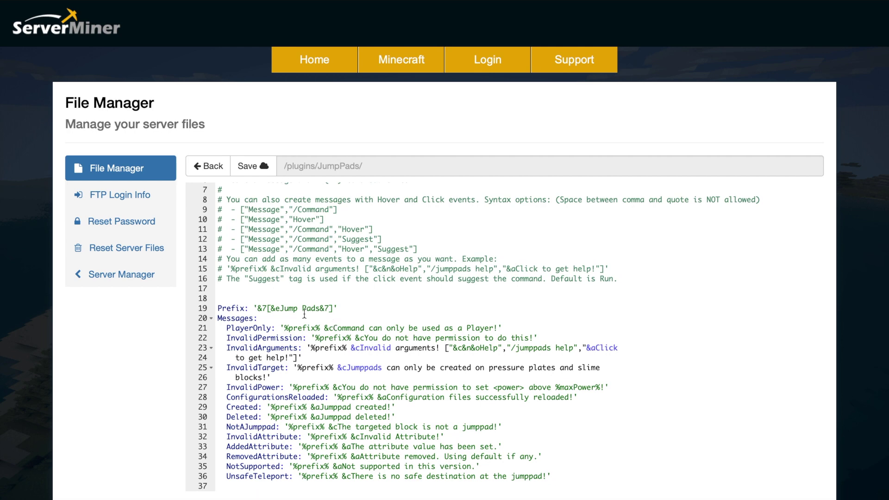
{"action": "left_click", "coordinate": [210, 165]}
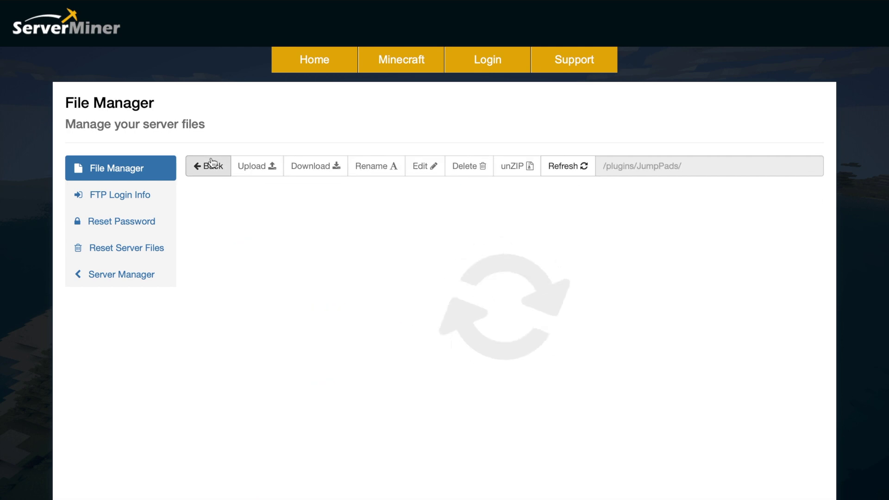
Step: Review the saved attributes of every jump pad in jumppads.yml and return to the JumpPads folder
{"action": "double_click", "coordinate": [253, 255]}
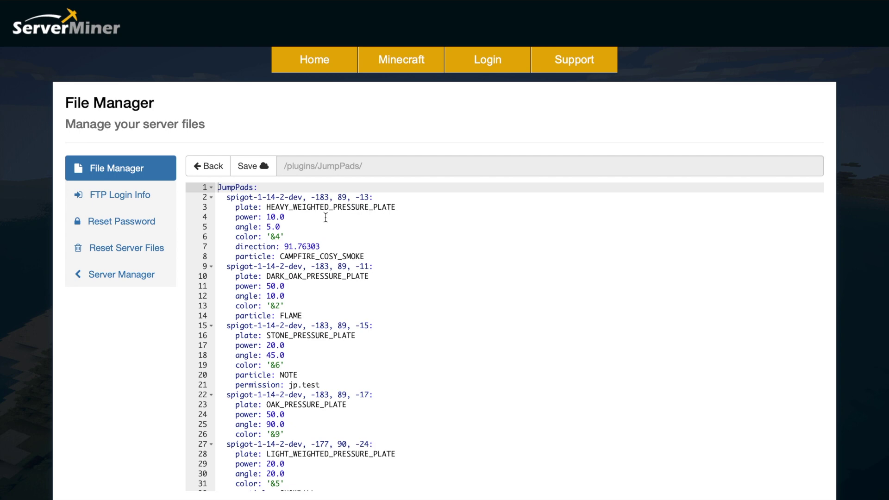
{"action": "scroll", "coordinate": [371, 329], "scroll_direction": "down", "scroll_amount": 3}
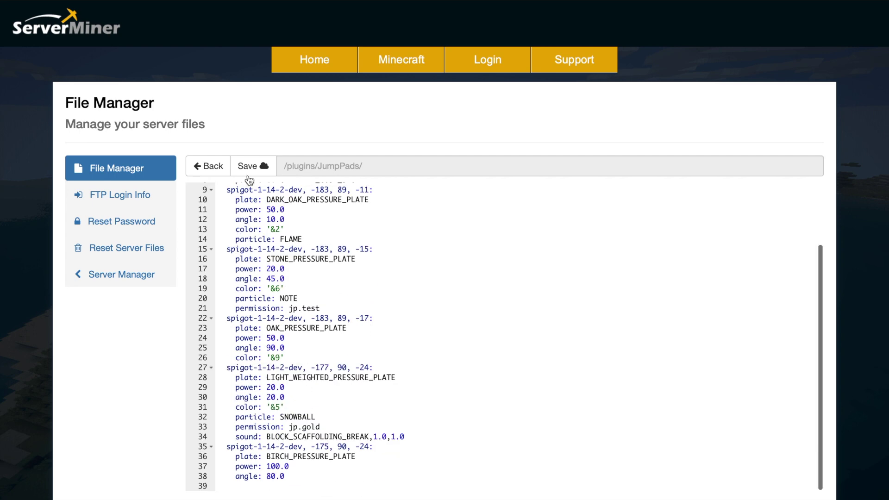
{"action": "left_click", "coordinate": [214, 169]}
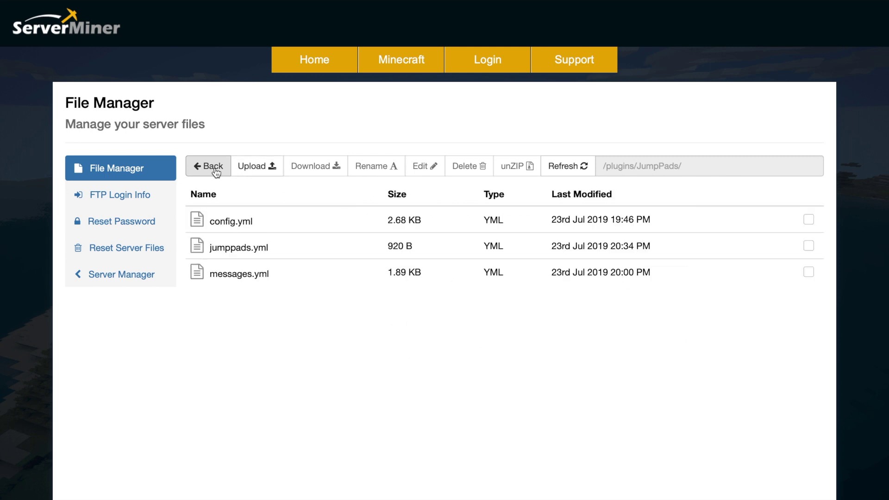
Step: Open config.yml and review its max power, launch direction, trail, sound, living entity, visualizer and launch effect settings
{"action": "double_click", "coordinate": [243, 222]}
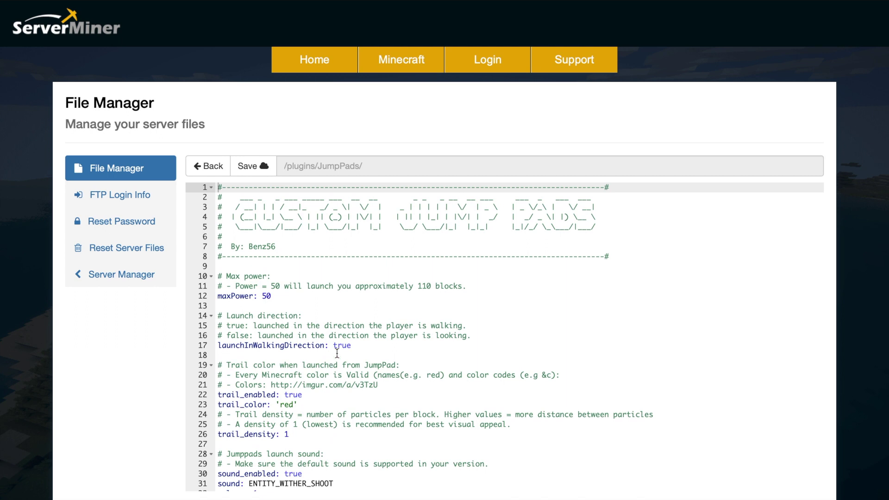
{"action": "scroll", "coordinate": [337, 354], "scroll_direction": "down", "scroll_amount": 3}
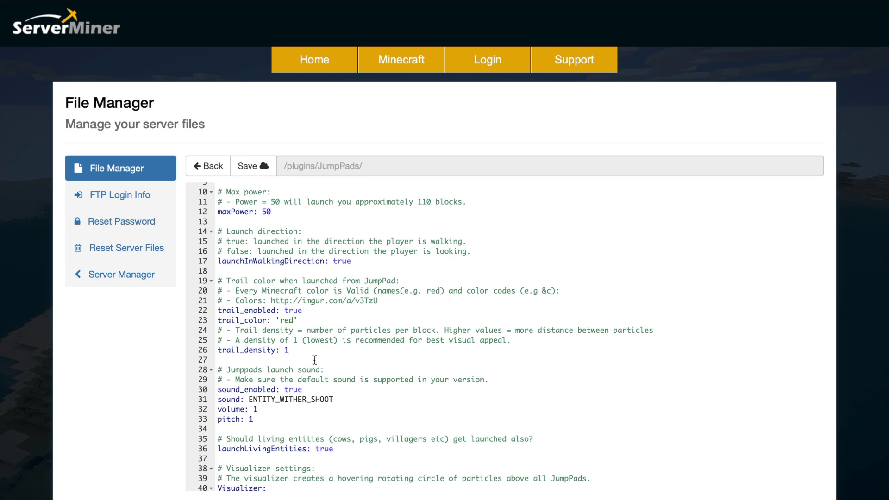
{"action": "scroll", "coordinate": [314, 360], "scroll_direction": "down", "scroll_amount": 3}
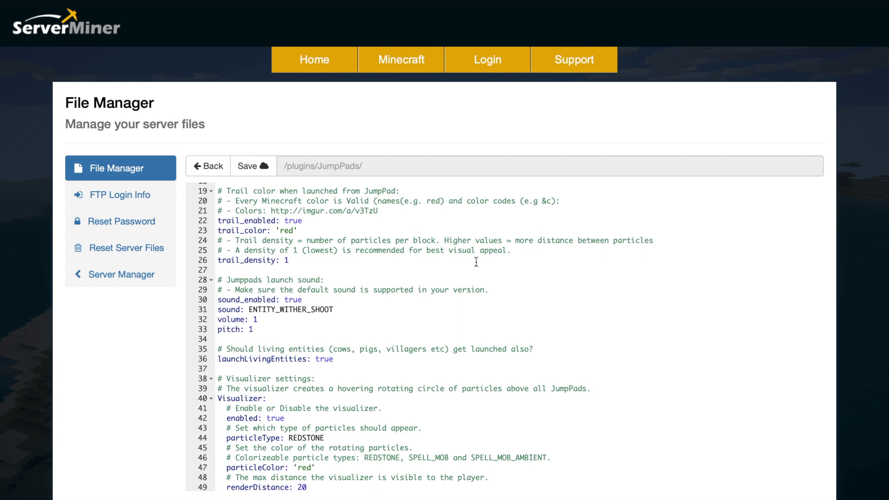
{"action": "scroll", "coordinate": [355, 321], "scroll_direction": "down", "scroll_amount": 3}
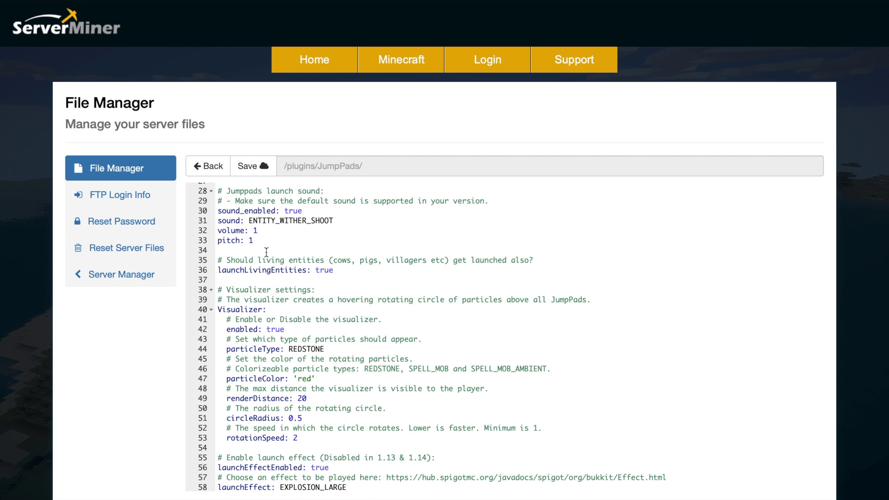
Step: Review the remaining visualizer, launch effect and update checker settings in config.yml and return to the JumpPads folder
{"action": "scroll", "coordinate": [306, 246], "scroll_direction": "down", "scroll_amount": 2}
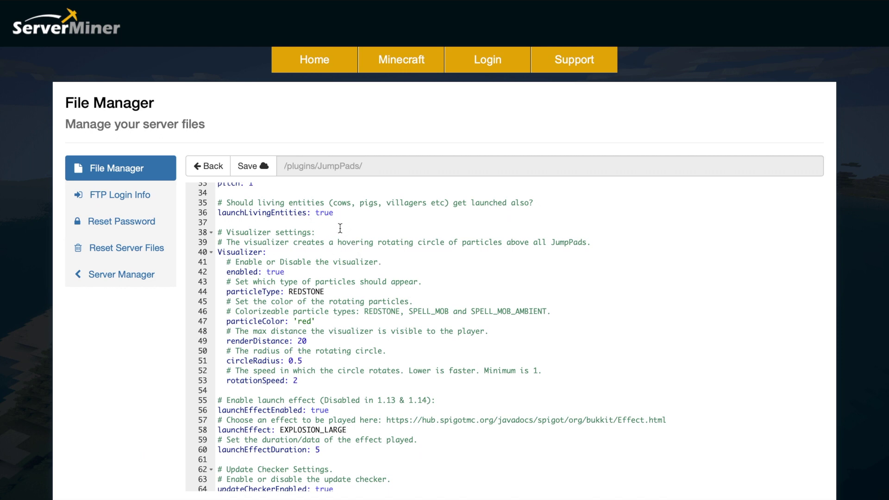
{"action": "scroll", "coordinate": [340, 228], "scroll_direction": "down", "scroll_amount": 2}
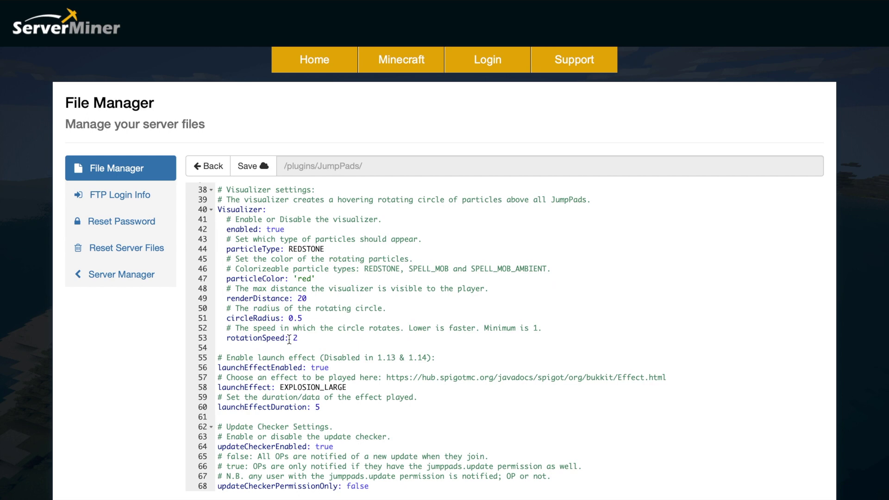
{"action": "scroll", "coordinate": [289, 339], "scroll_direction": "up", "scroll_amount": 3}
{"action": "scroll", "coordinate": [289, 340], "scroll_direction": "down", "scroll_amount": 3}
{"action": "scroll", "coordinate": [352, 356], "scroll_direction": "down", "scroll_amount": 2}
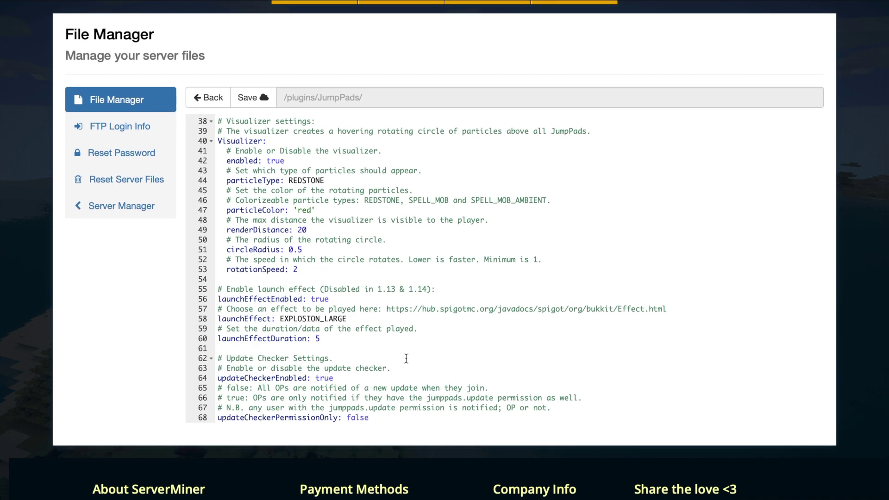
{"action": "left_click", "coordinate": [208, 99]}
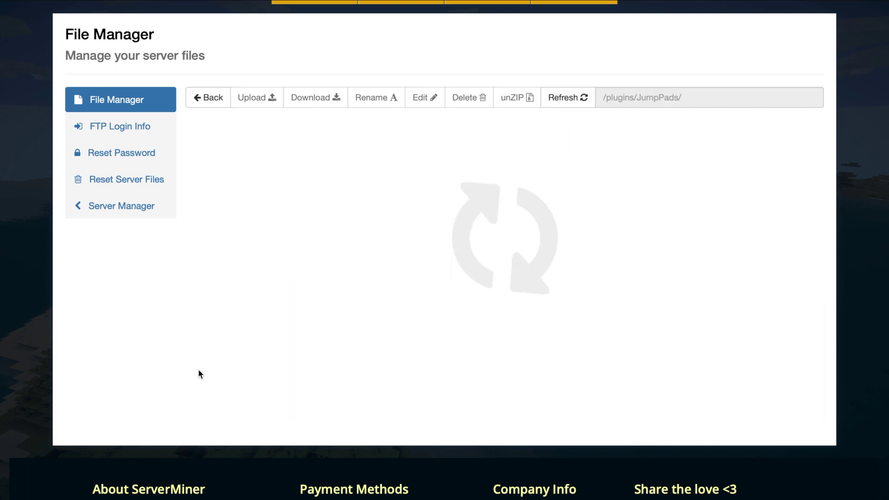
{"action": "scroll", "coordinate": [199, 373], "scroll_direction": "up", "scroll_amount": 3}
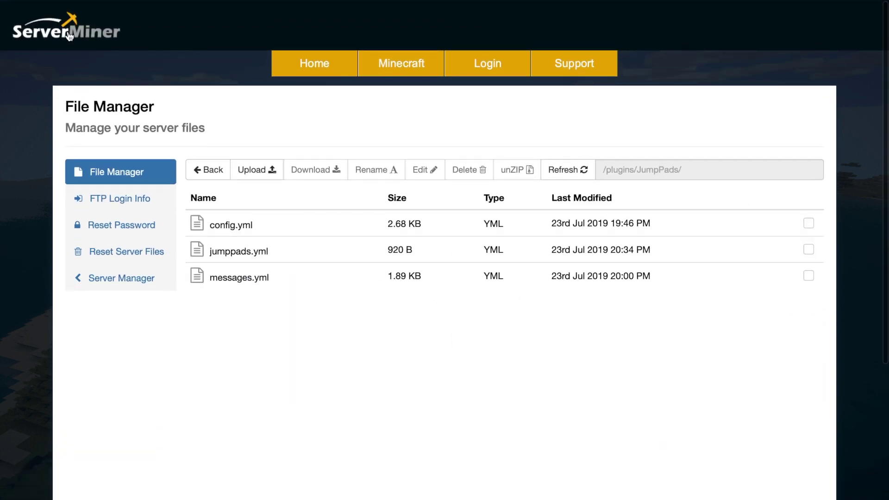
Step: Switch to the Custom Jumppads page on SpigotMC, look through its overview, commands and notable features, and open the author's resource list
{"action": "left_click", "coordinate": [73, 50]}
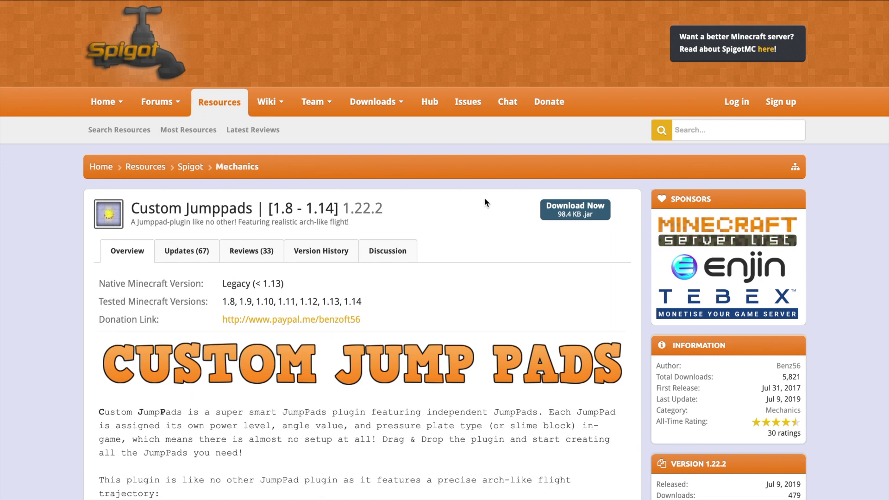
{"action": "scroll", "coordinate": [471, 211], "scroll_direction": "down", "scroll_amount": 3}
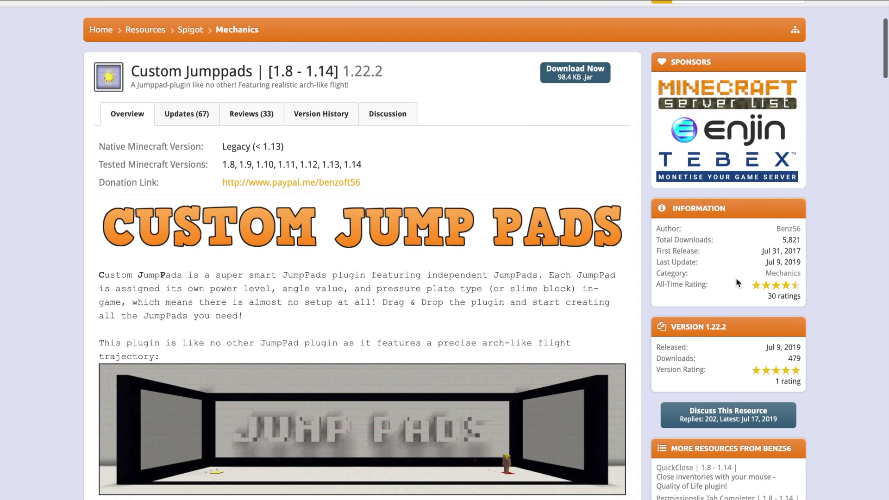
{"action": "scroll", "coordinate": [738, 282], "scroll_direction": "down", "scroll_amount": 19}
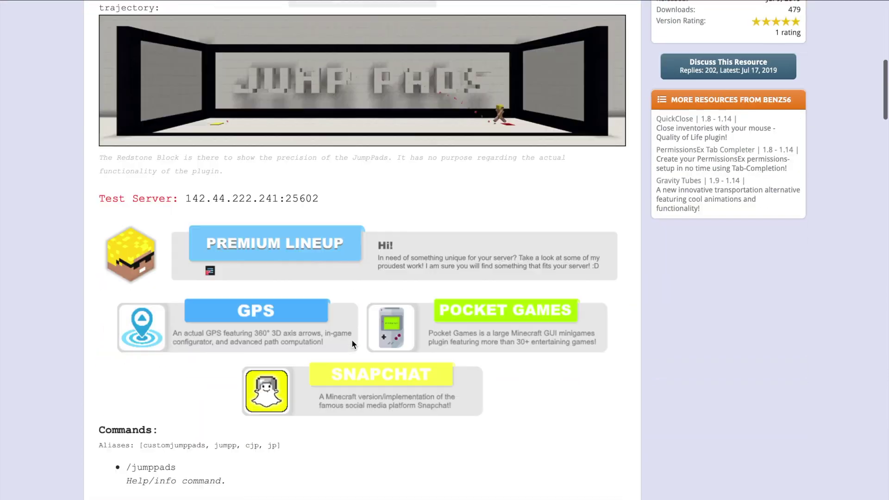
{"action": "scroll", "coordinate": [352, 342], "scroll_direction": "down", "scroll_amount": 15}
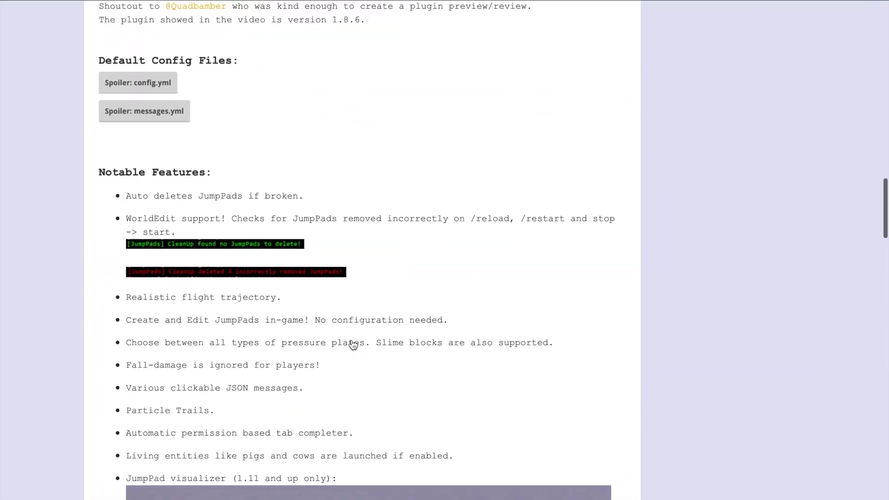
{"action": "scroll", "coordinate": [352, 341], "scroll_direction": "down", "scroll_amount": 3}
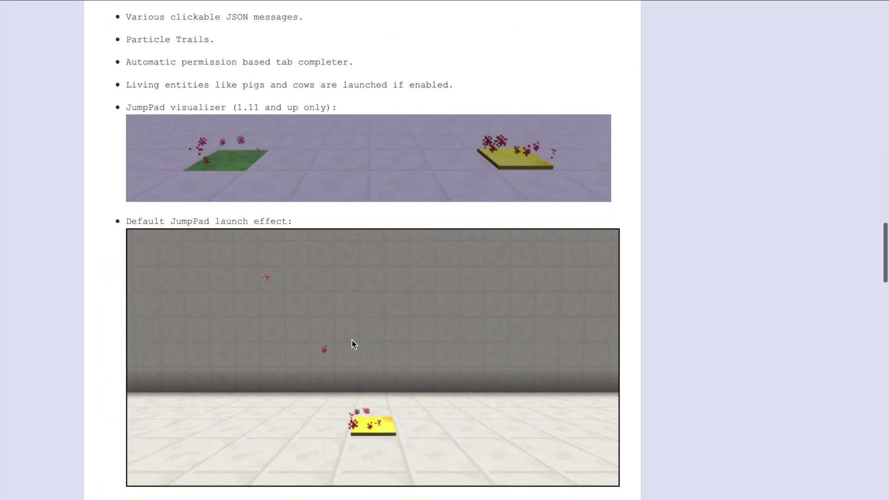
{"action": "scroll", "coordinate": [352, 341], "scroll_direction": "down", "scroll_amount": 20}
{"action": "scroll", "coordinate": [352, 347], "scroll_direction": "up", "scroll_amount": 20}
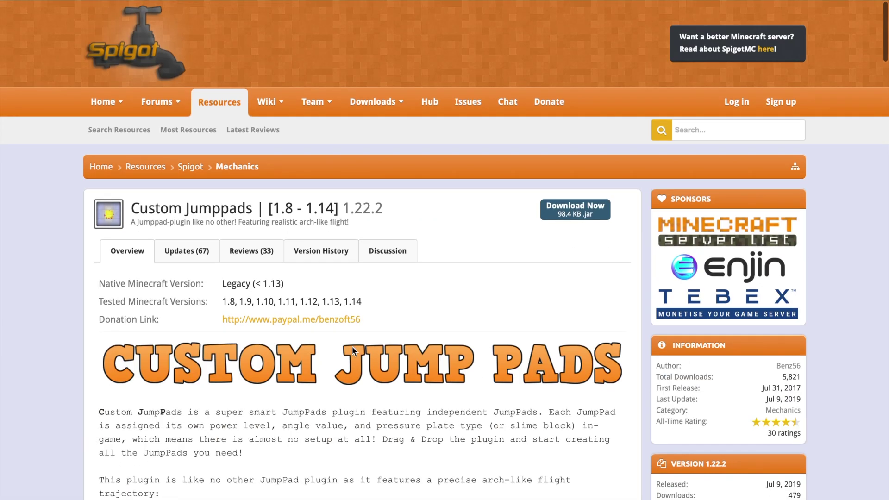
{"action": "left_click", "coordinate": [795, 367]}
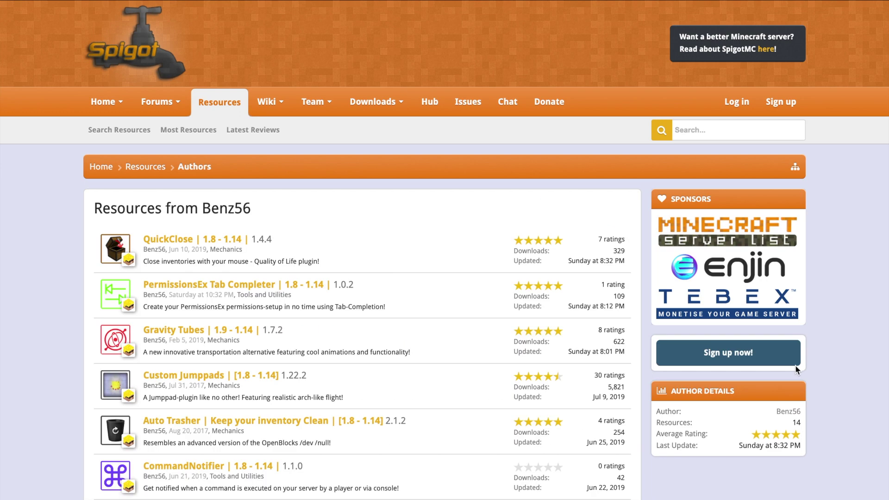